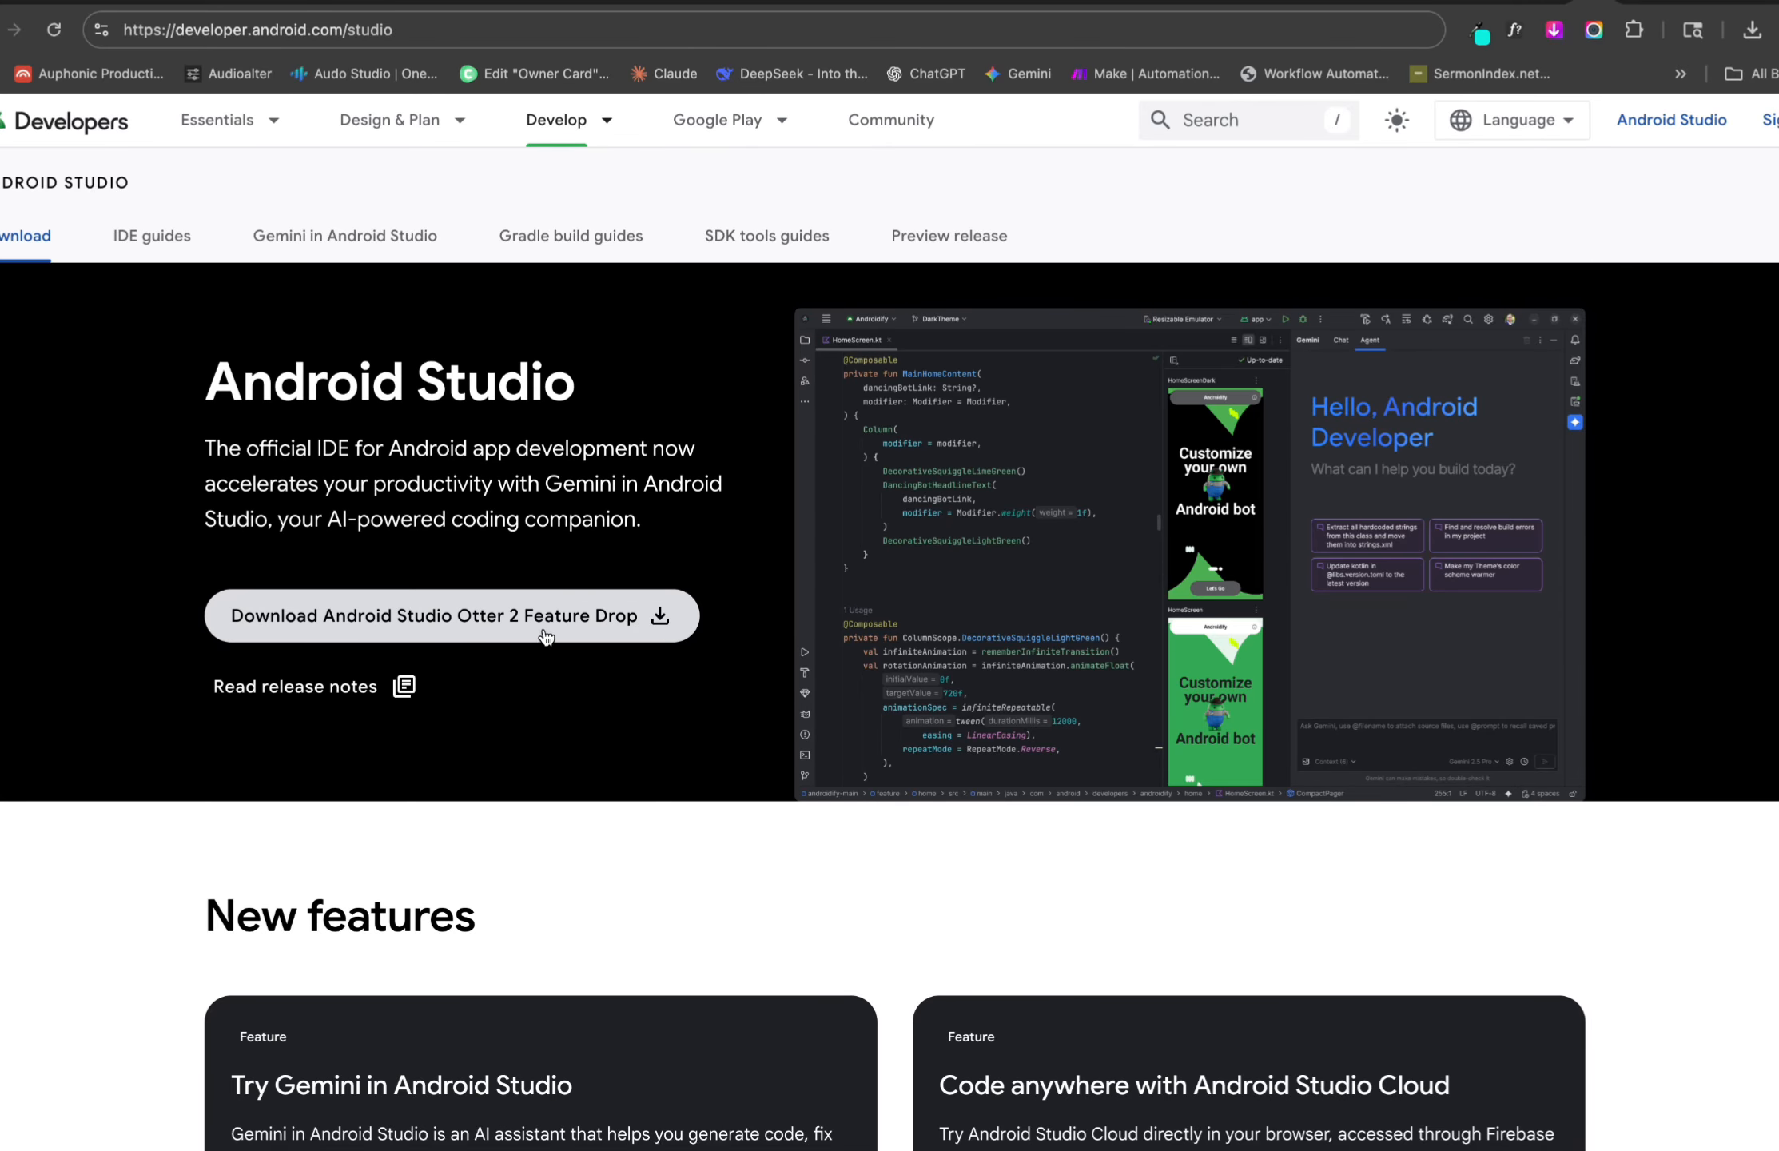
Step: Look over the Android Studio download page and the Cursor home page in the browser
{"action": "scroll", "coordinate": [623, 643], "scroll_direction": "down", "scroll_amount": 2}
{"action": "scroll", "coordinate": [632, 652], "scroll_direction": "down", "scroll_amount": 6}
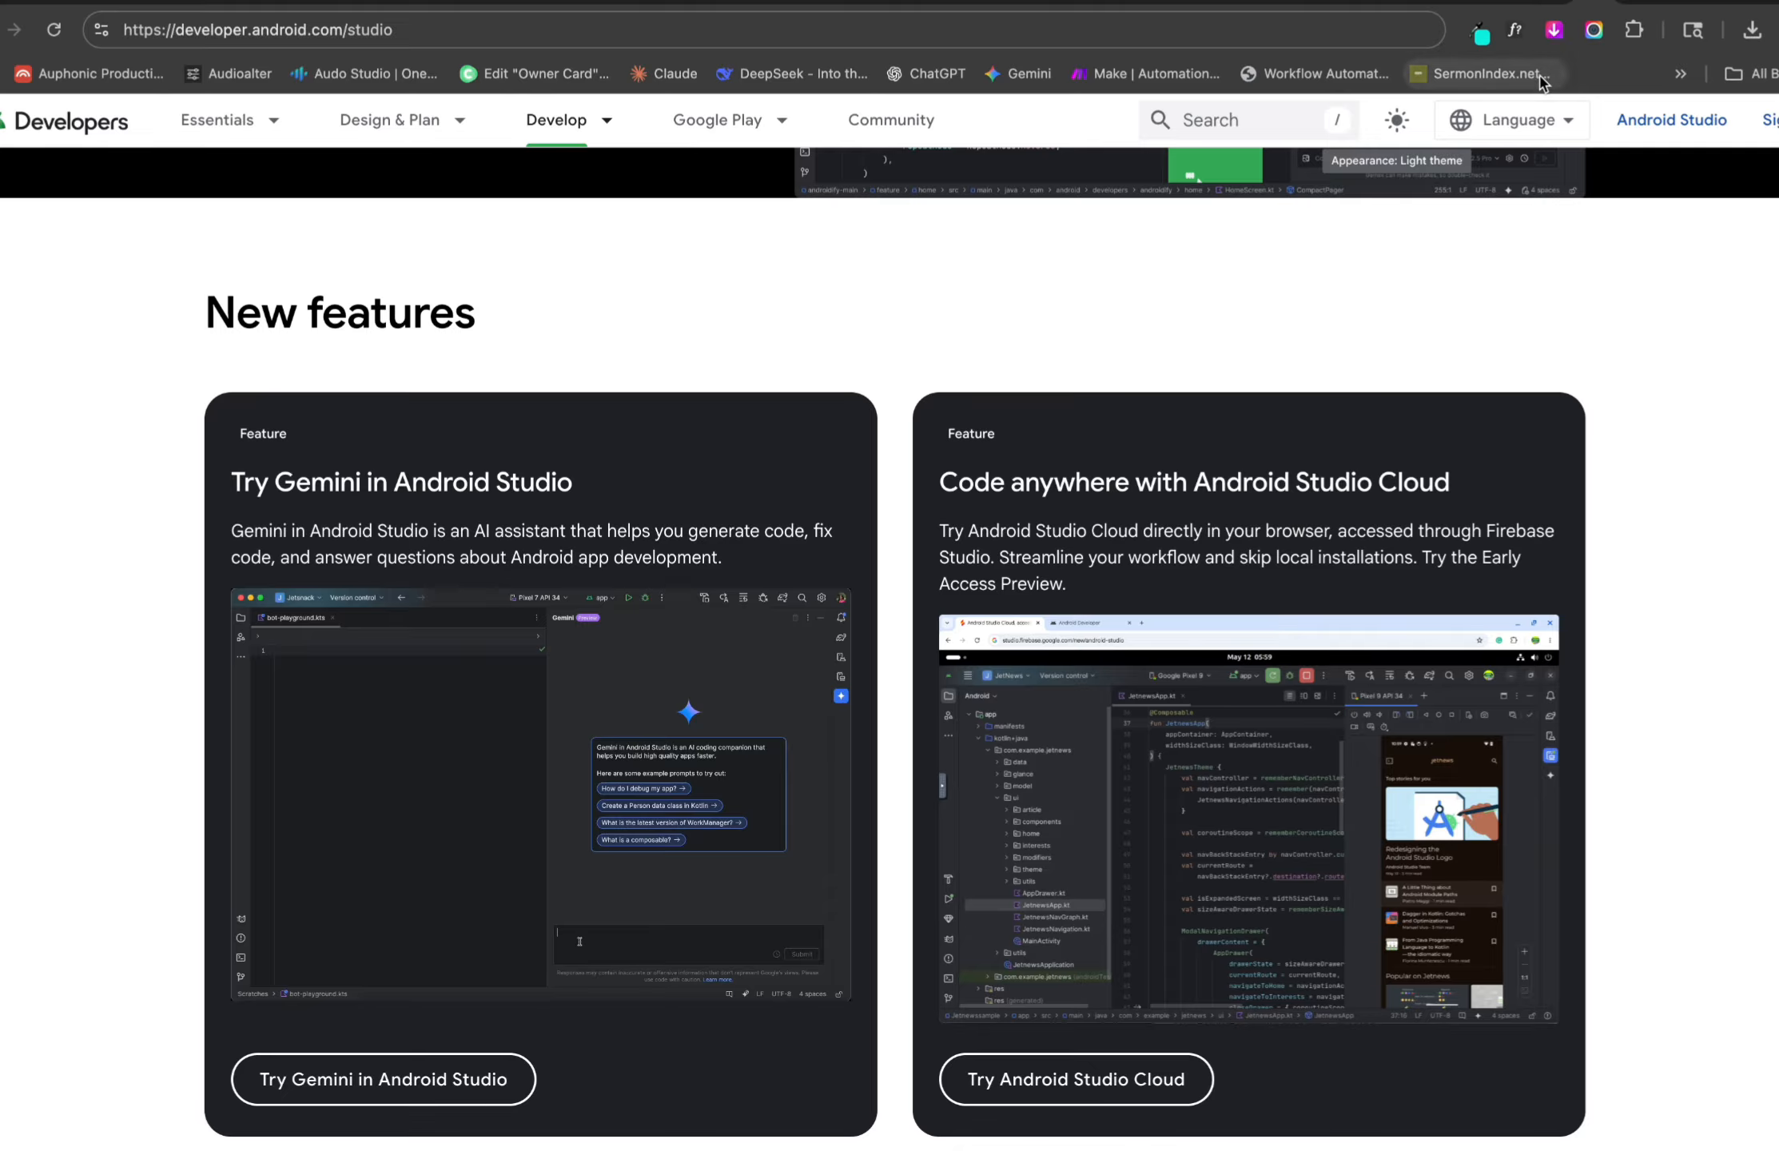
{"action": "left_click", "coordinate": [1519, 4]}
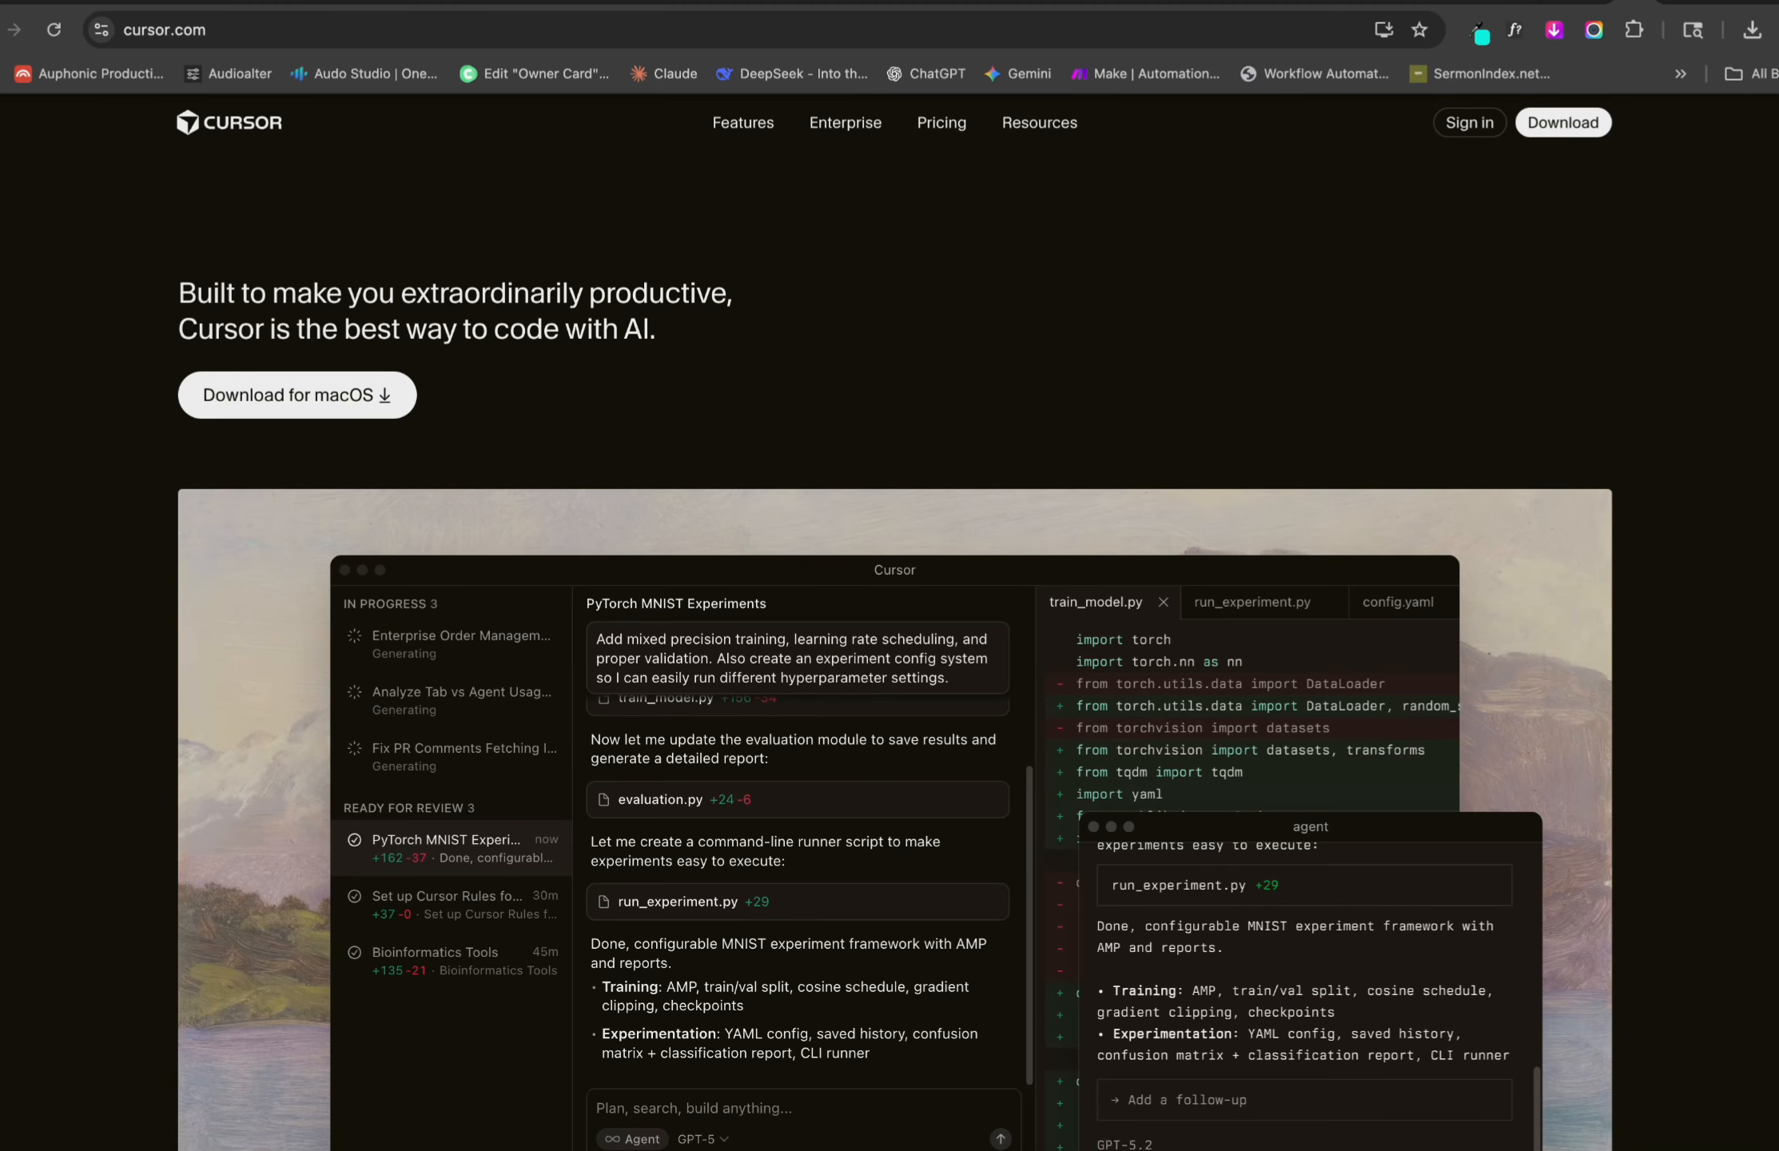
{"action": "left_click", "coordinate": [1631, 4]}
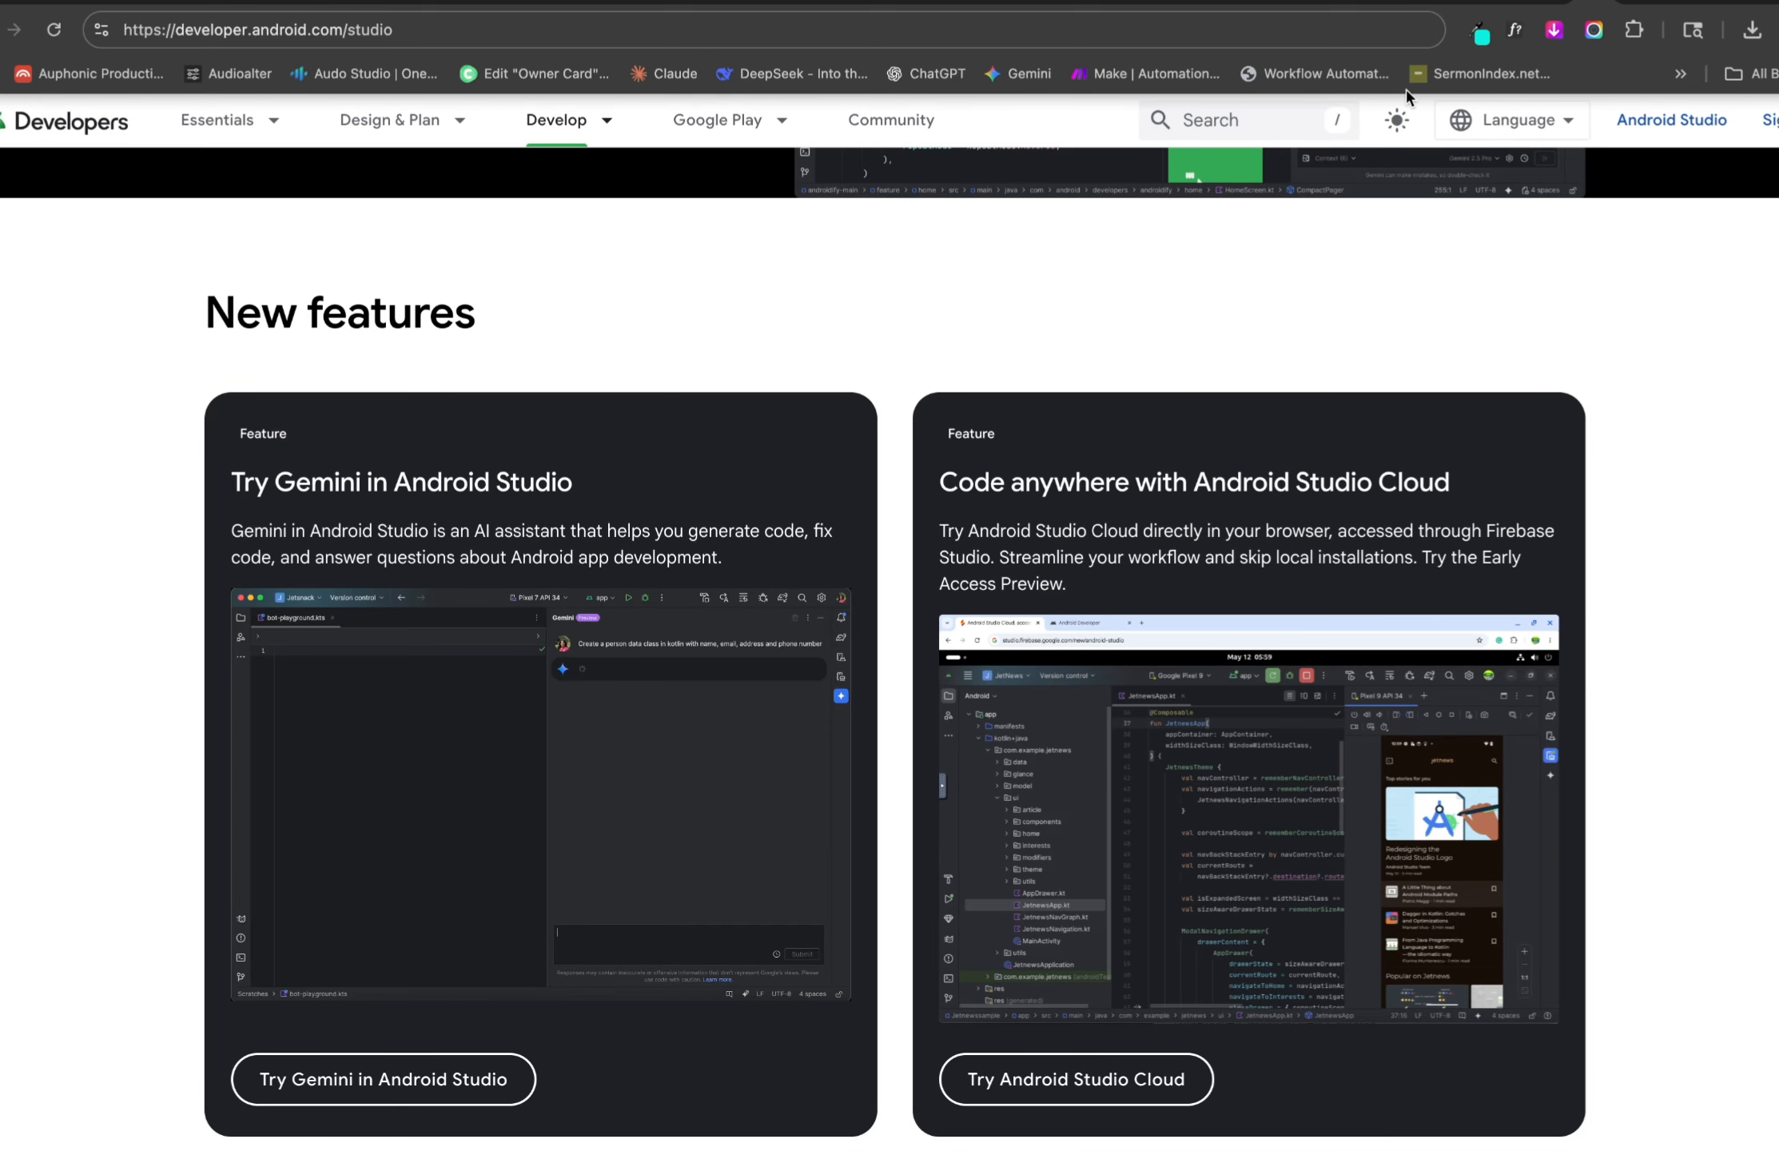
{"action": "key", "text": "ctrl+shift+Tab"}
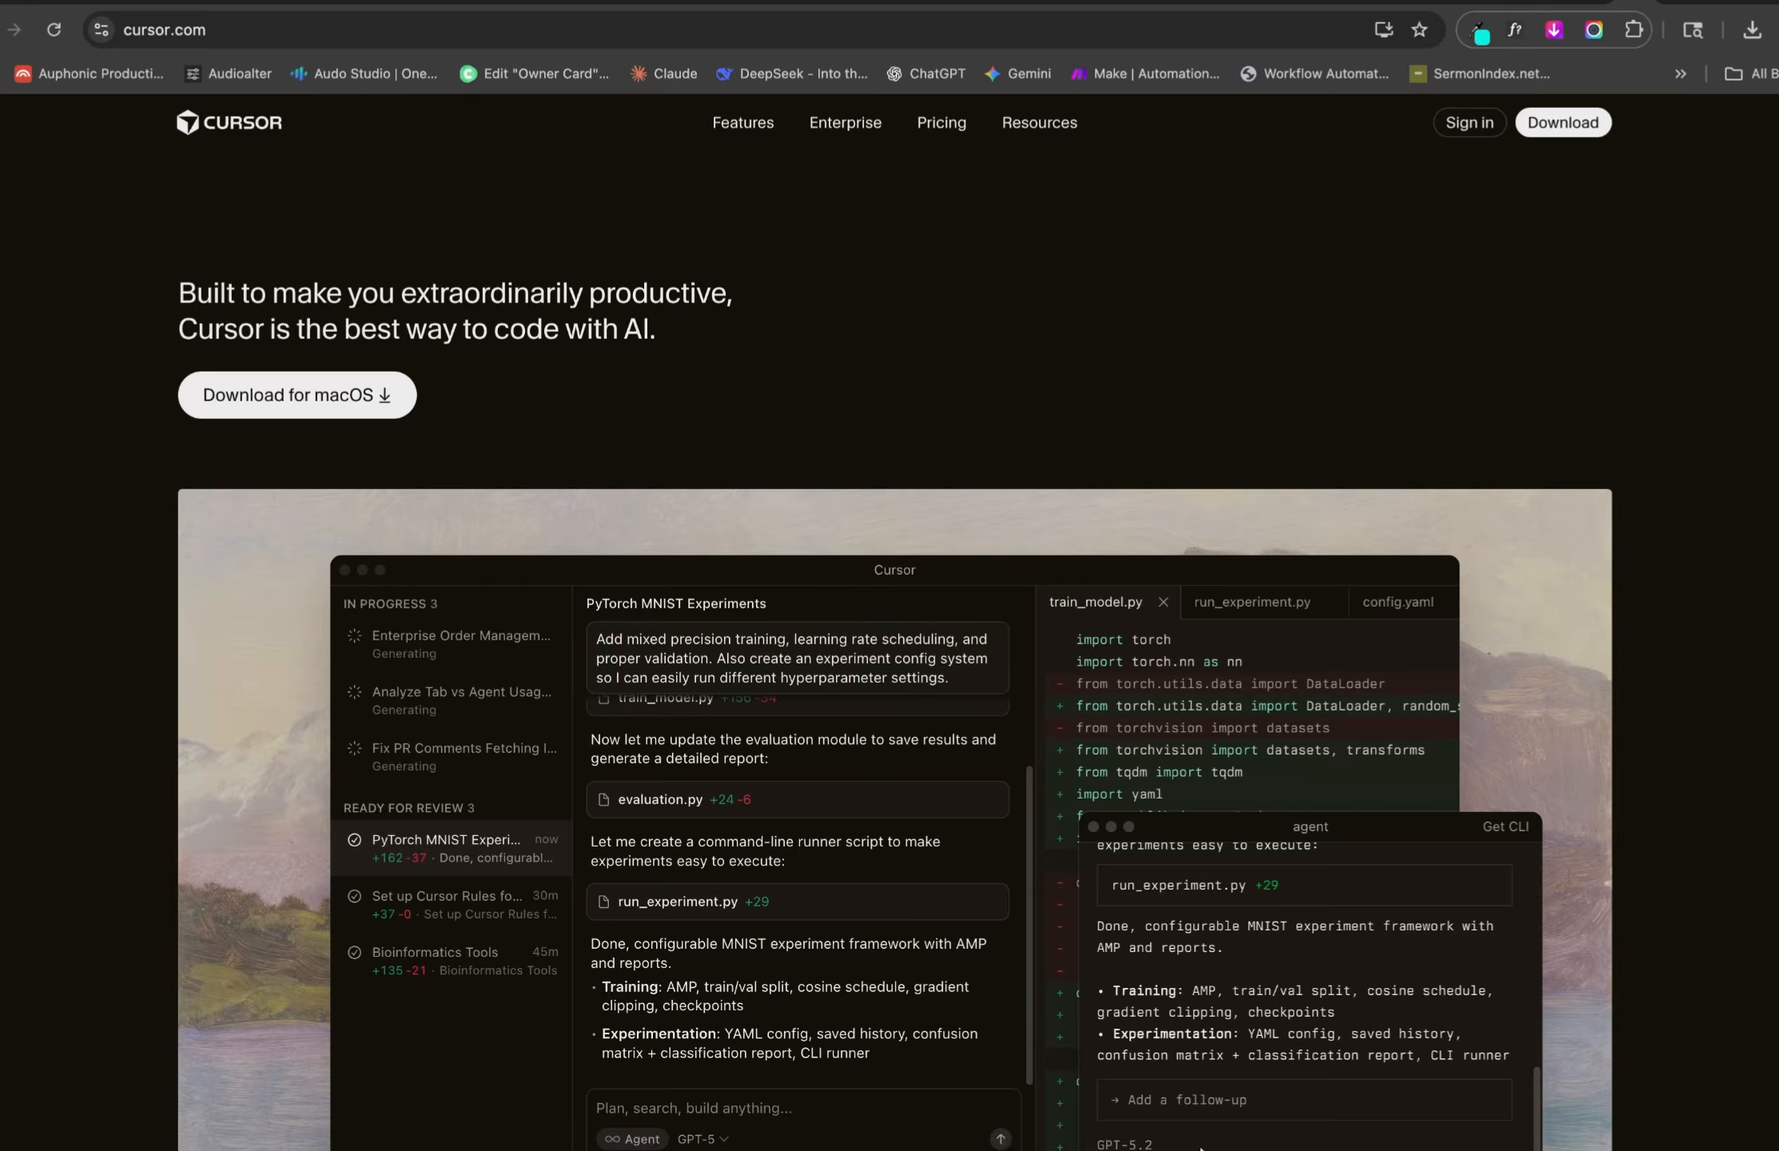
Step: Switch to Android Studio and start a new phone and tablet project from the Empty Activity template
{"action": "mouse_move", "coordinate": [1167, 1147]}
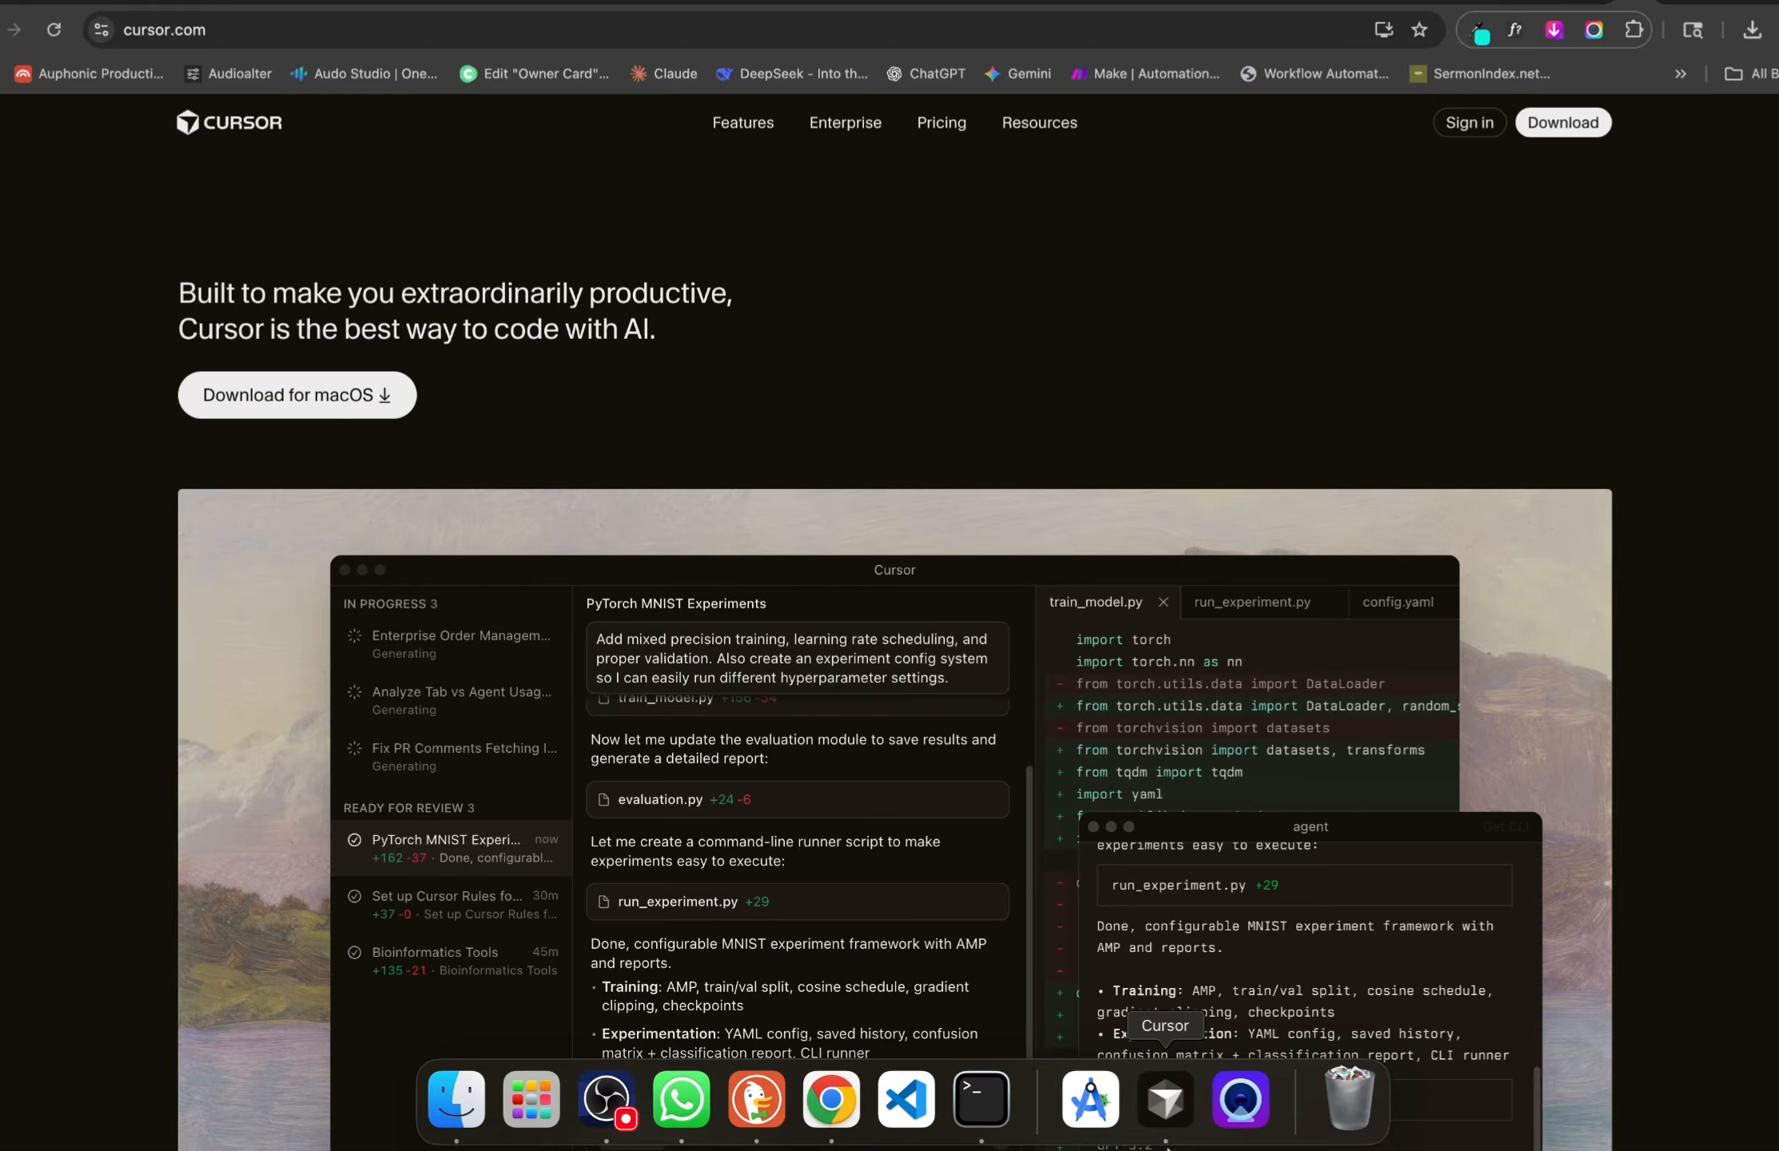
{"action": "left_click", "coordinate": [1094, 1103]}
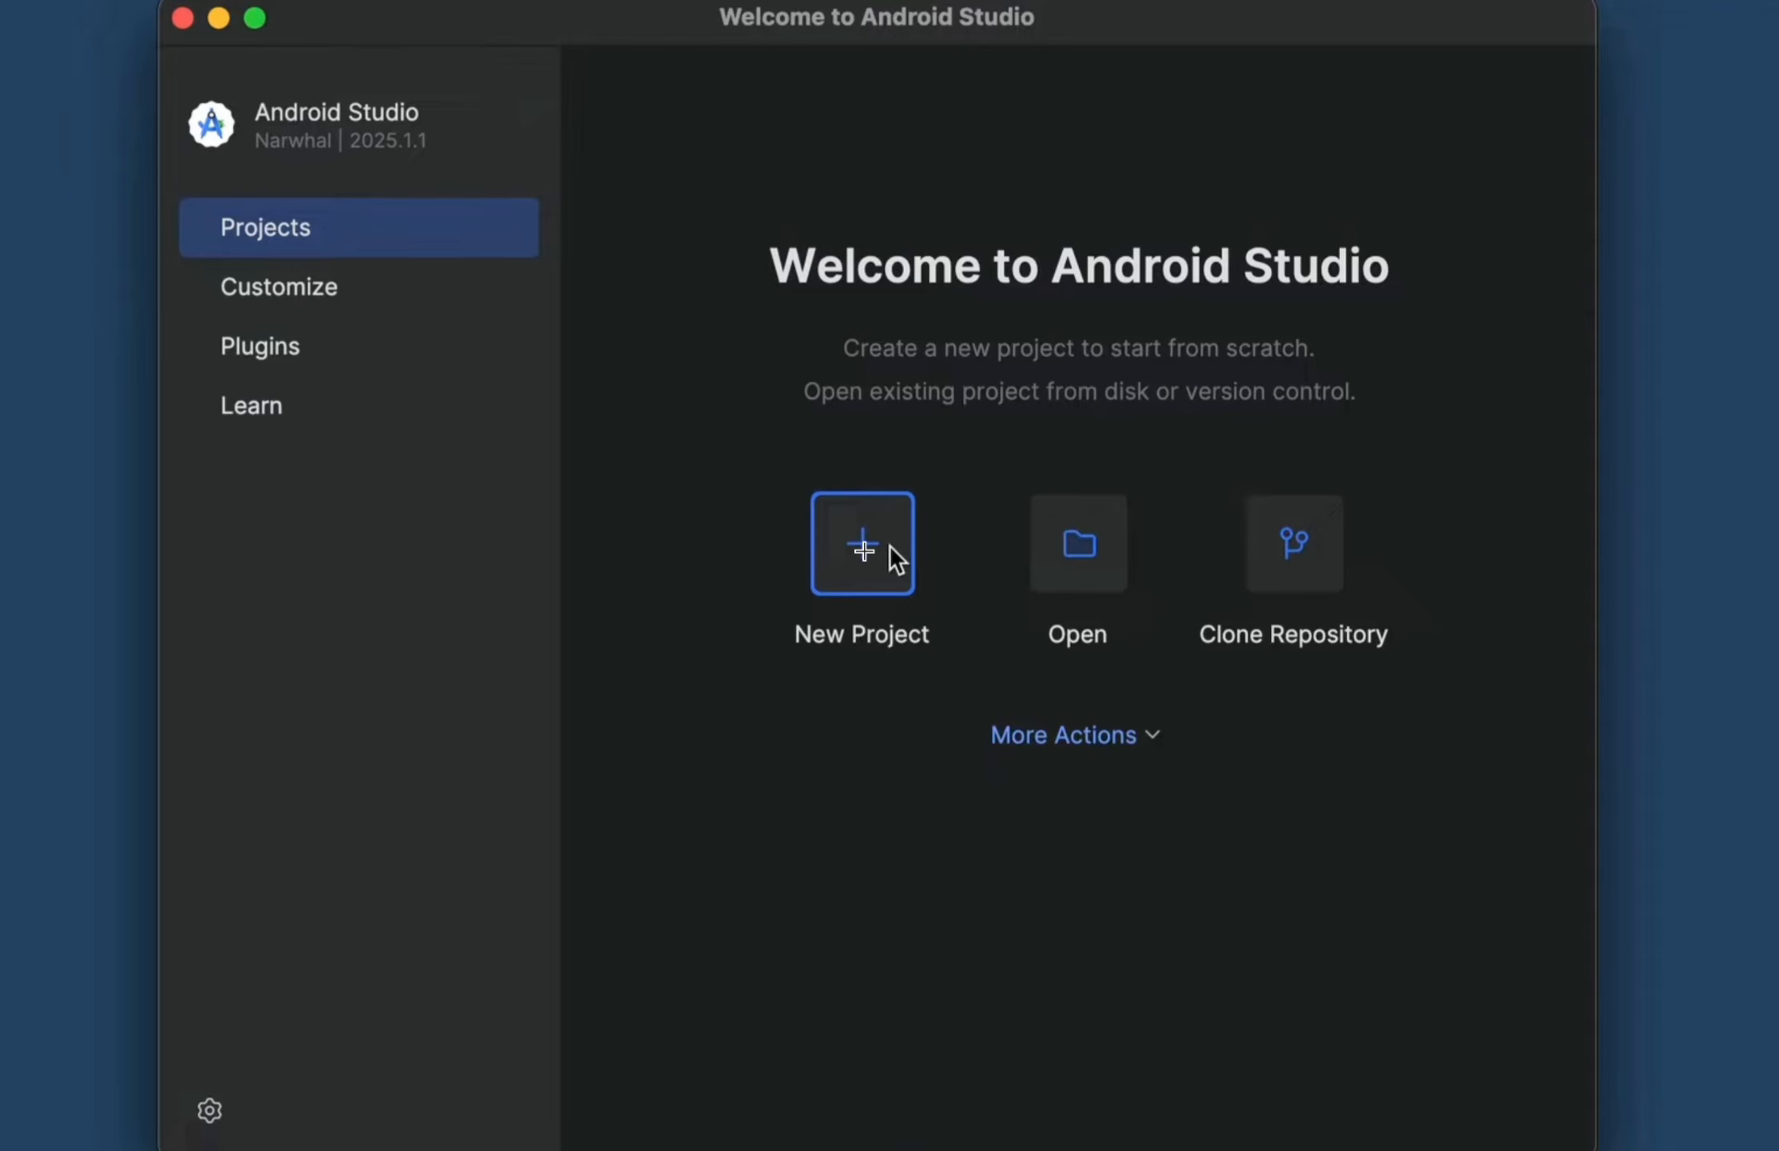
{"action": "left_click", "coordinate": [889, 548]}
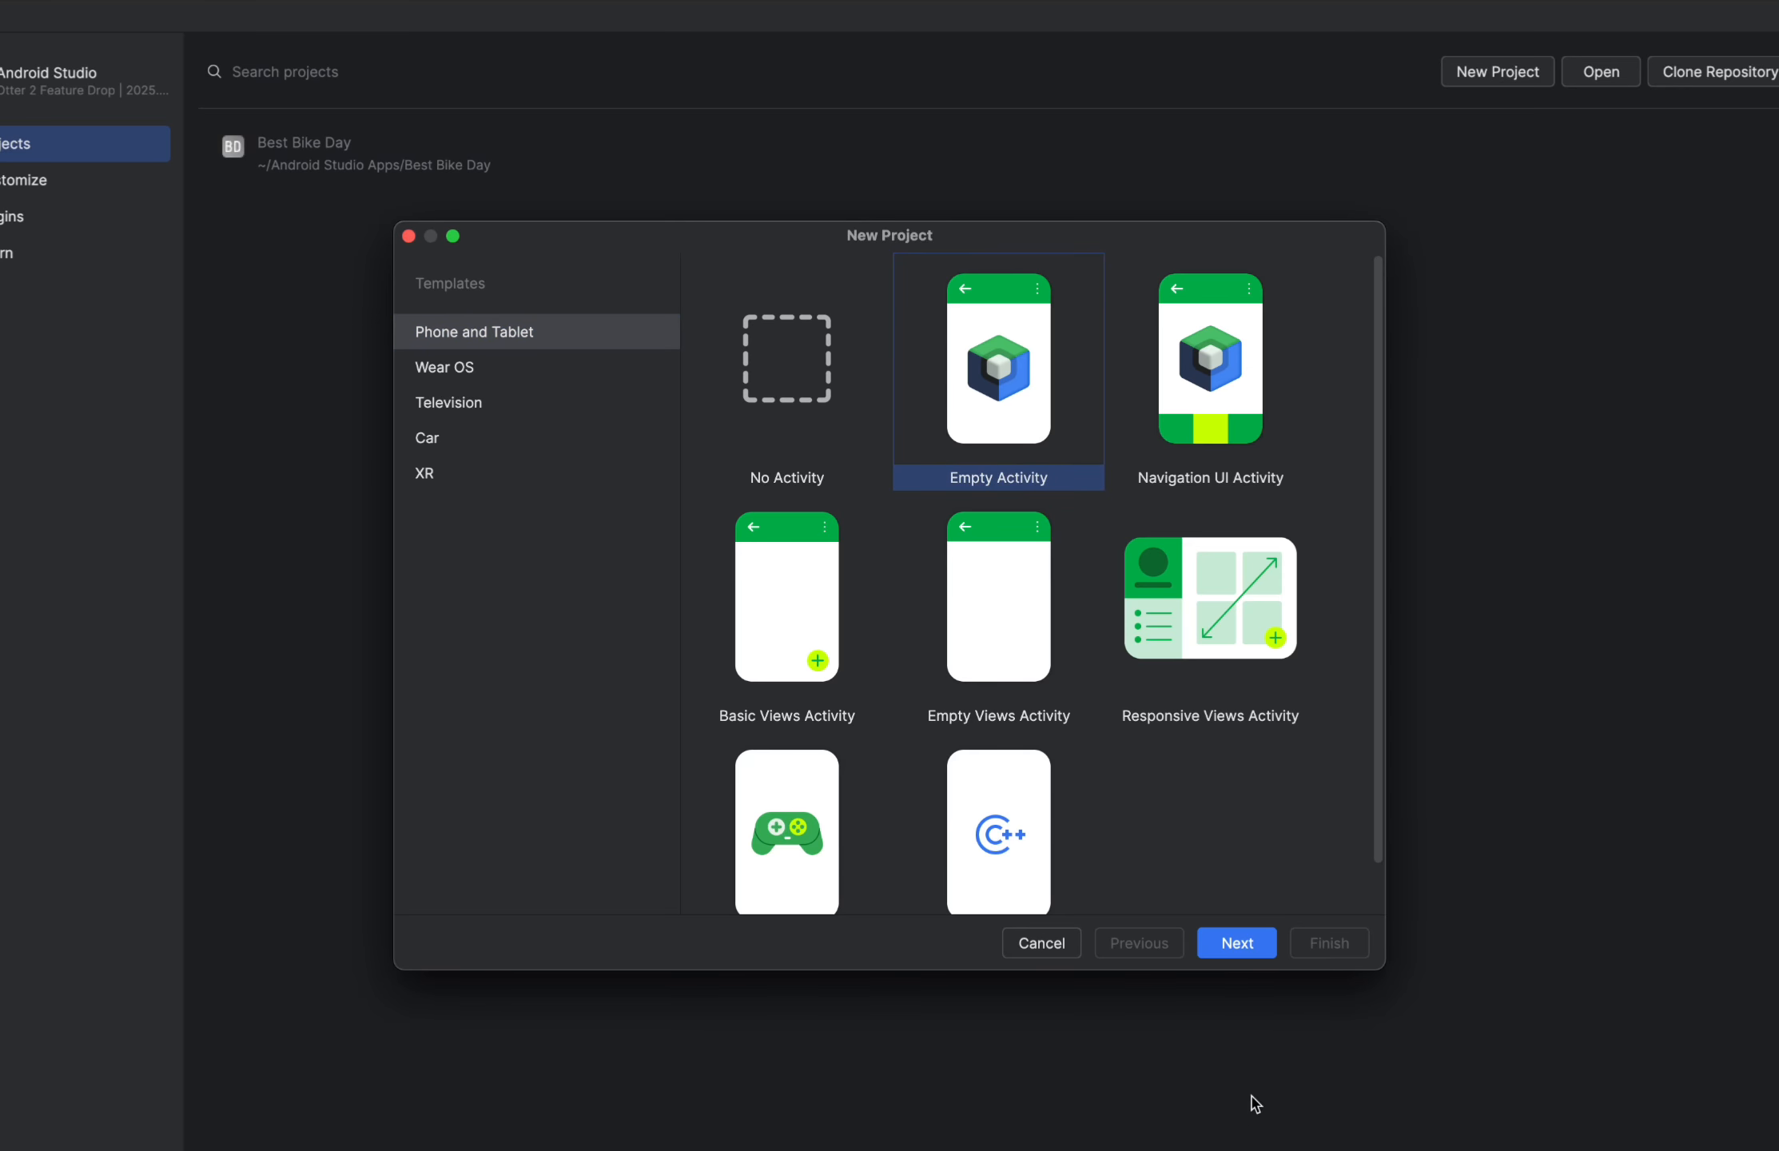
{"action": "left_click", "coordinate": [1247, 949]}
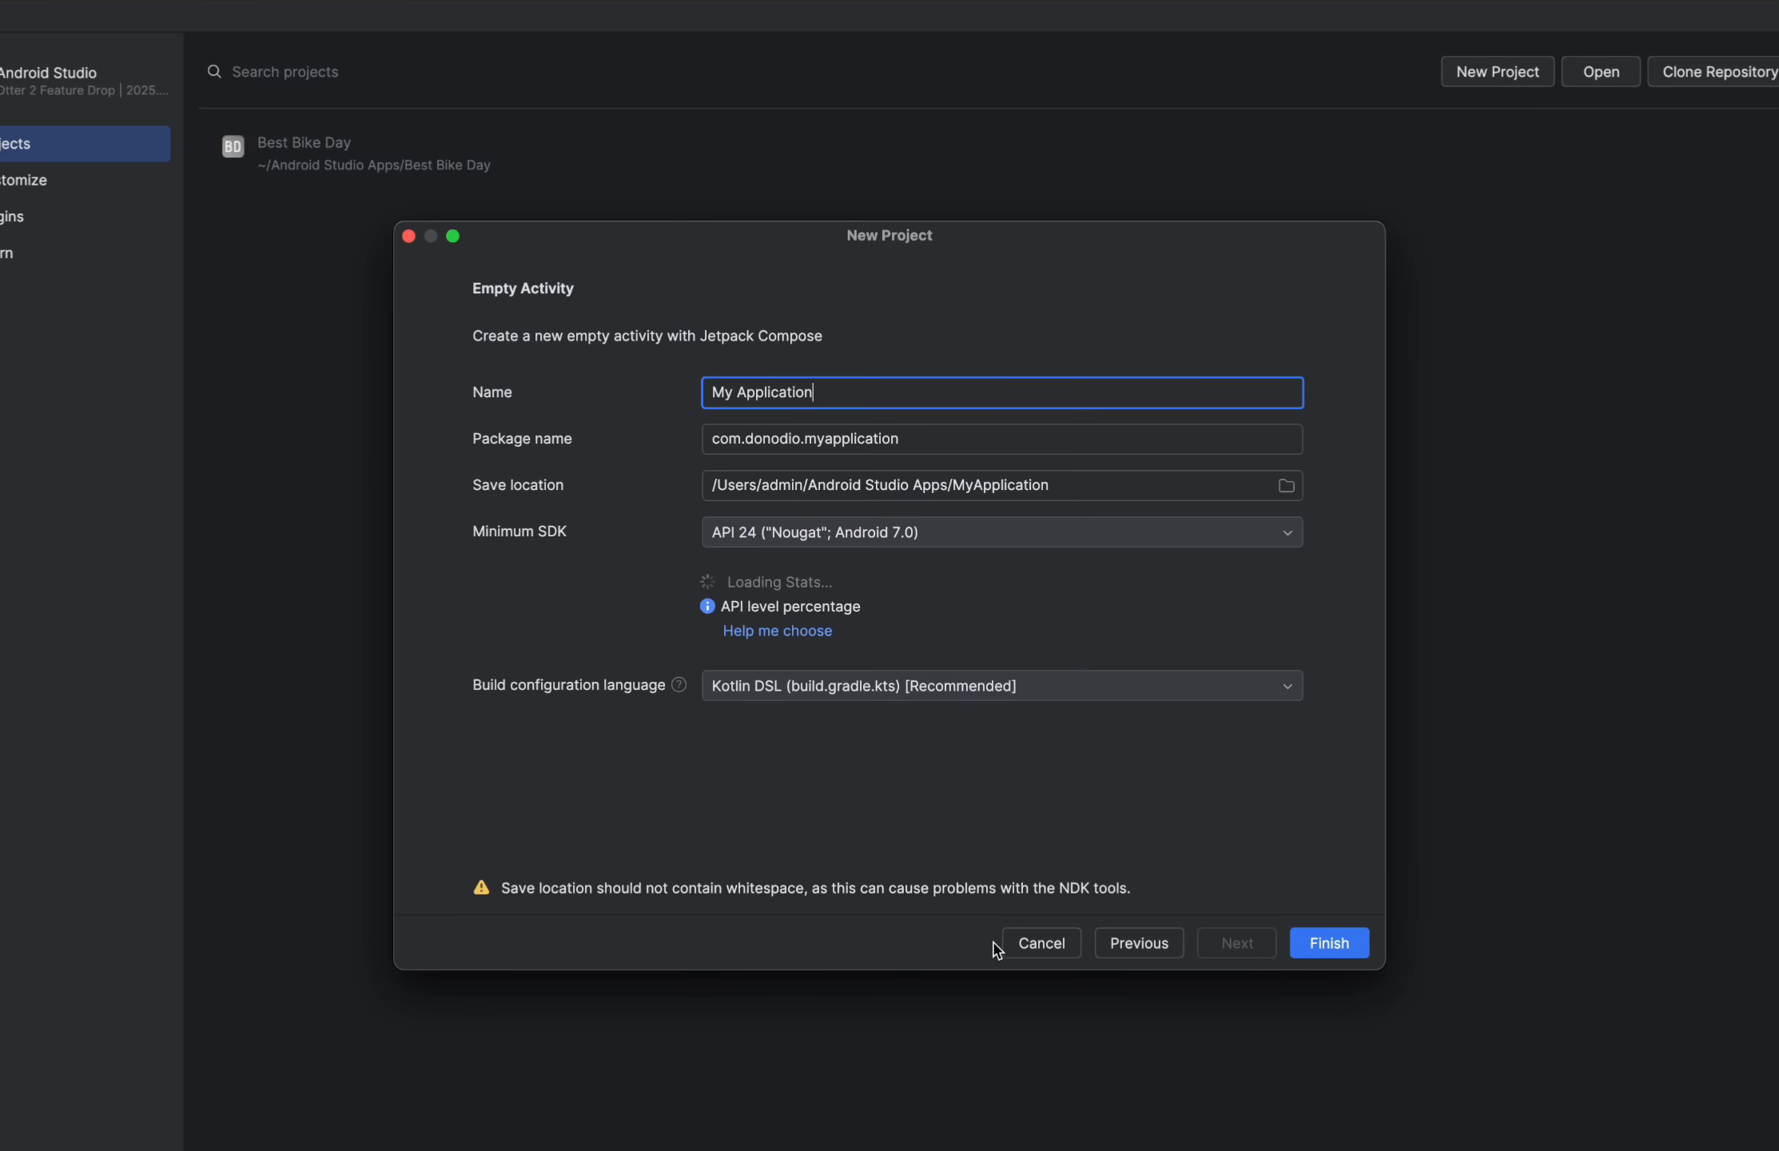
Step: Replace the default project name with Weather App
{"action": "triple_click", "coordinate": [769, 392]}
{"action": "left_click", "coordinate": [769, 392]}
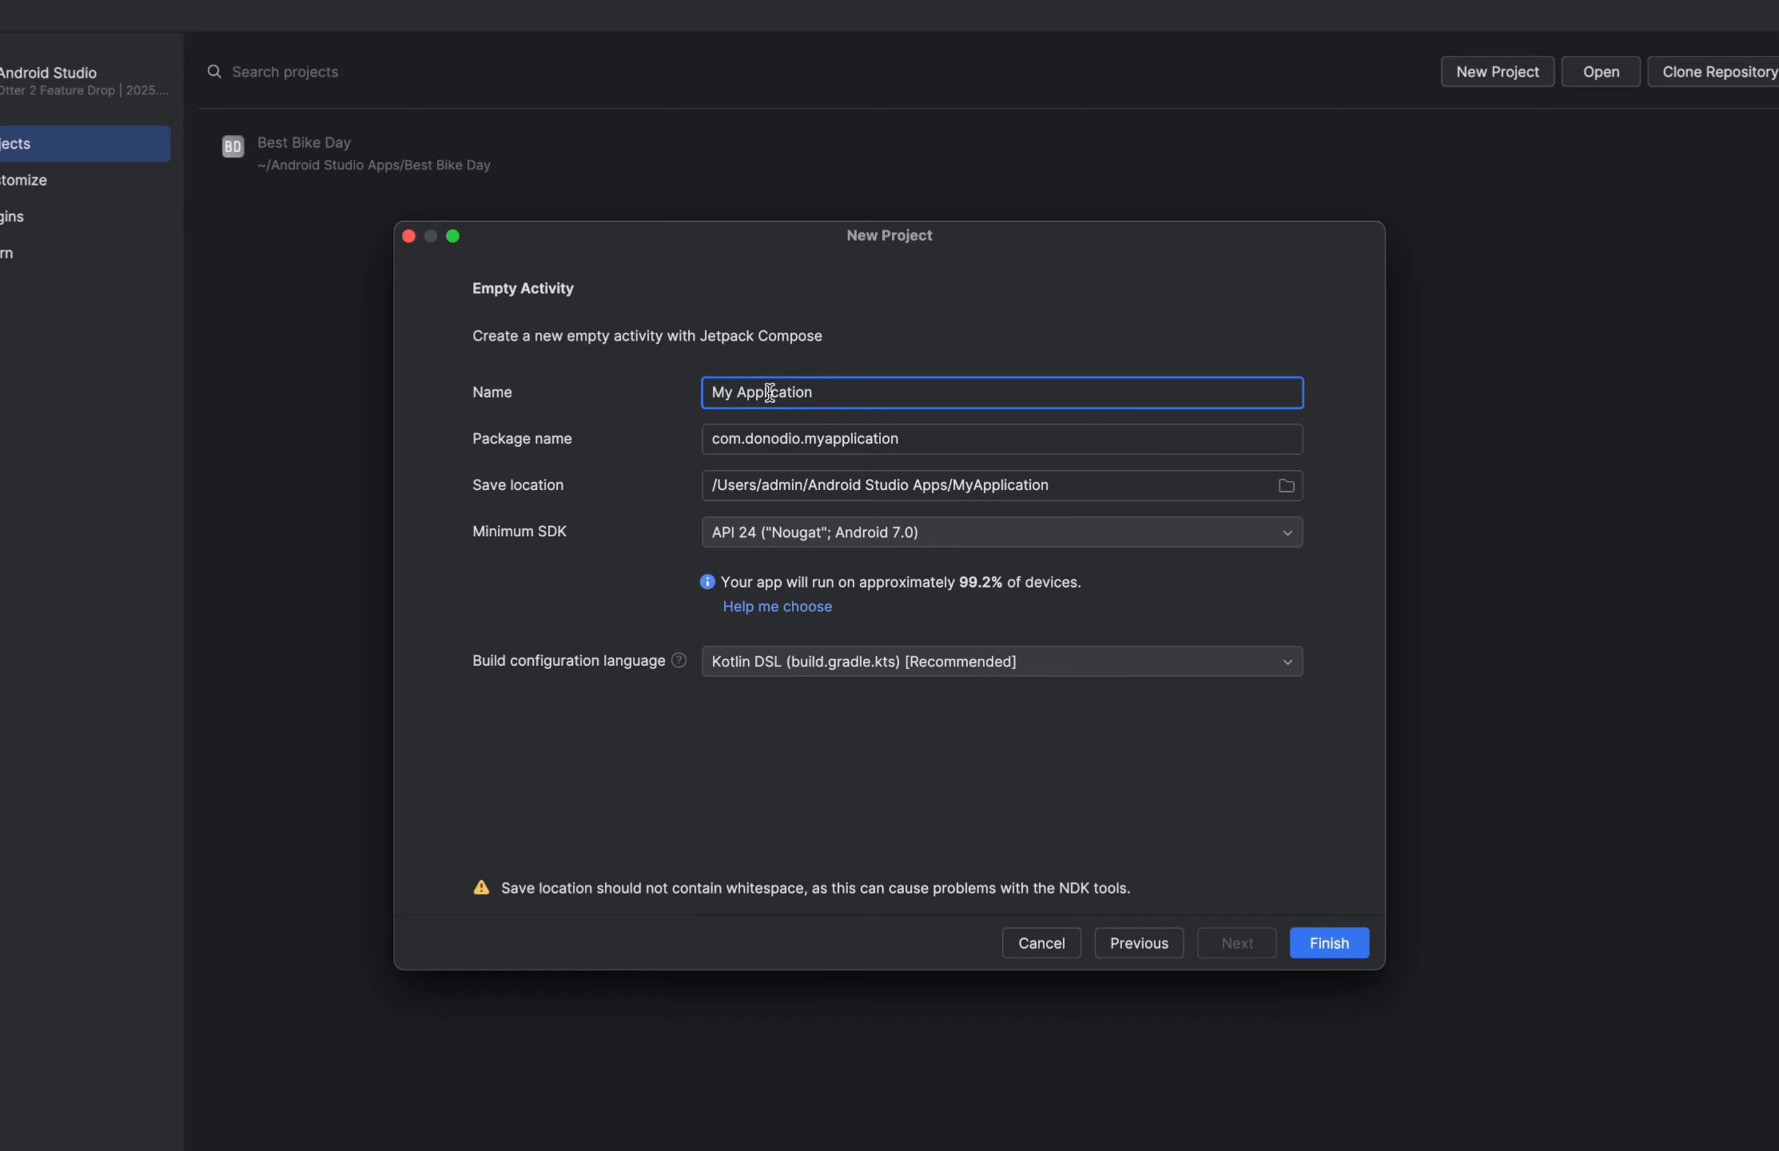
{"action": "double_click", "coordinate": [769, 392]}
{"action": "triple_click", "coordinate": [769, 392]}
{"action": "left_click", "coordinate": [769, 392]}
{"action": "triple_click", "coordinate": [769, 391]}
{"action": "key", "text": "BackSpace"}
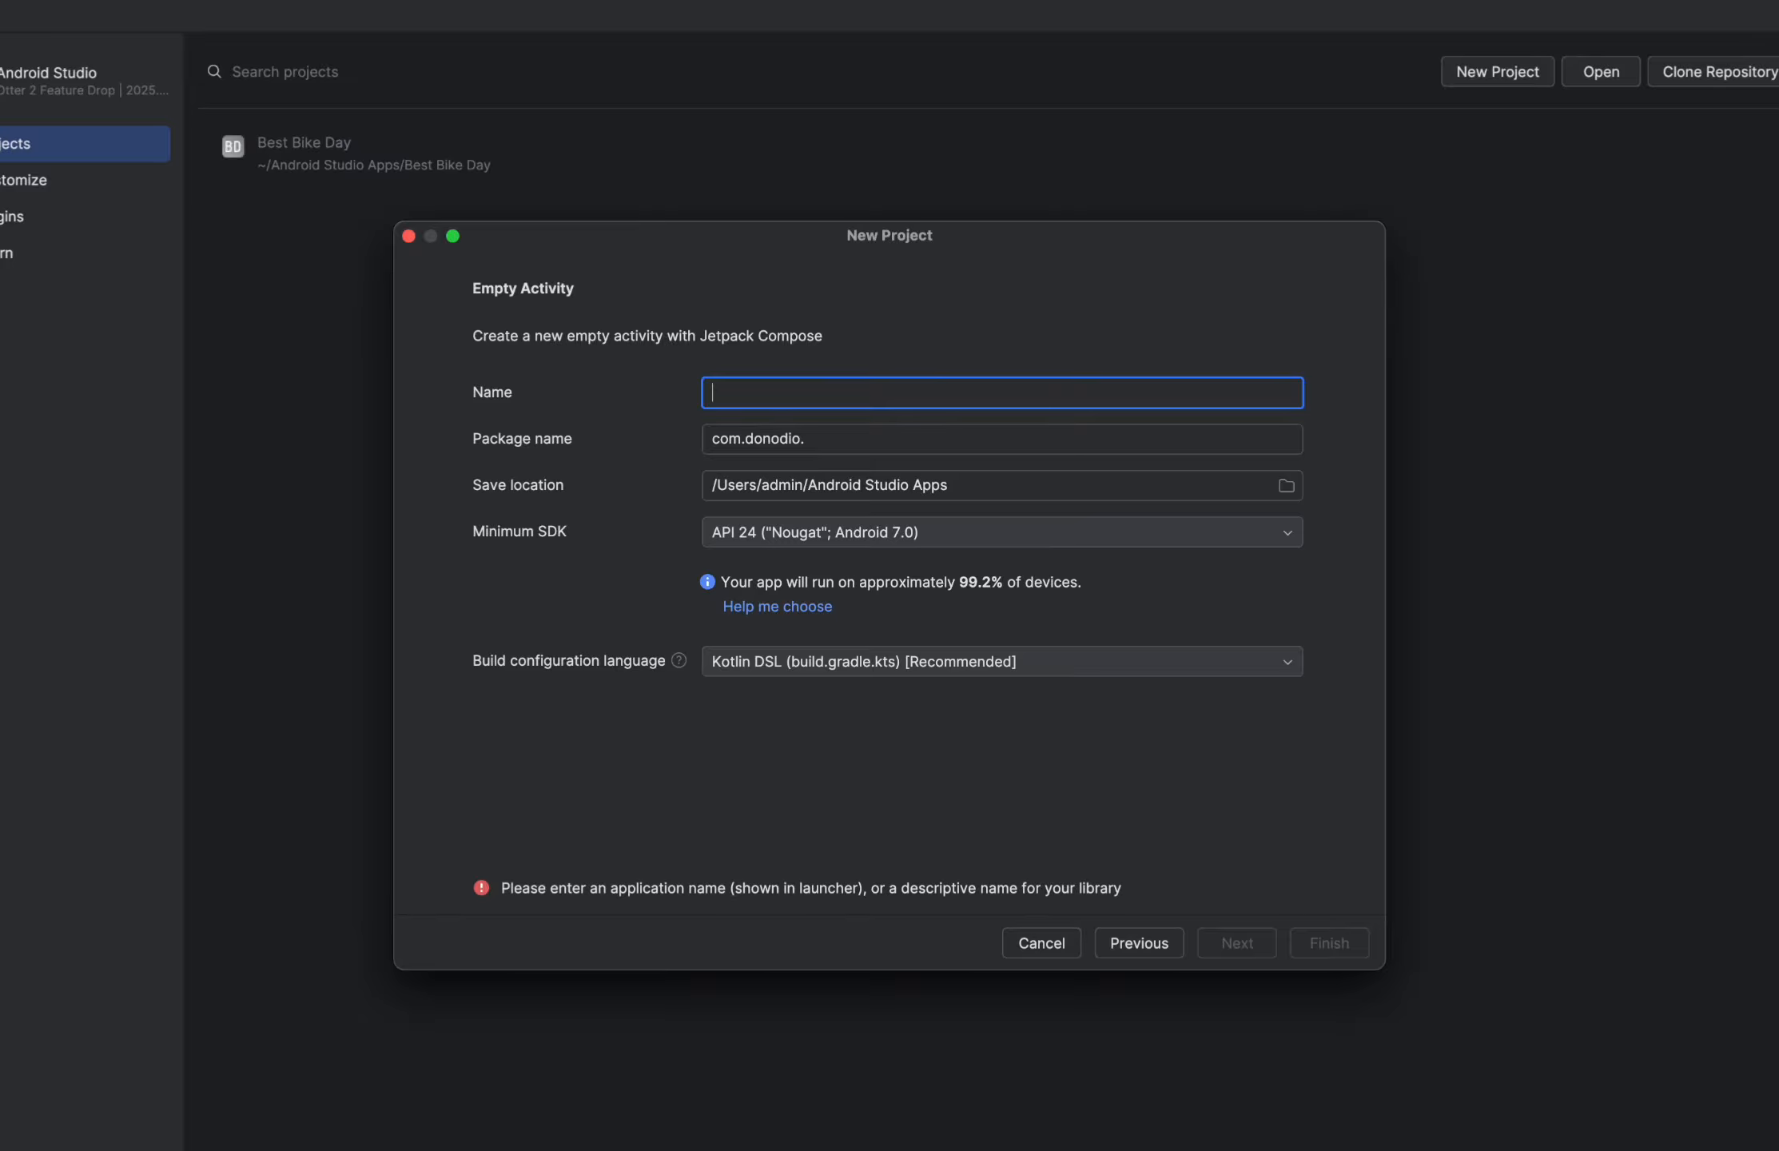
{"action": "type", "text": "weat"}
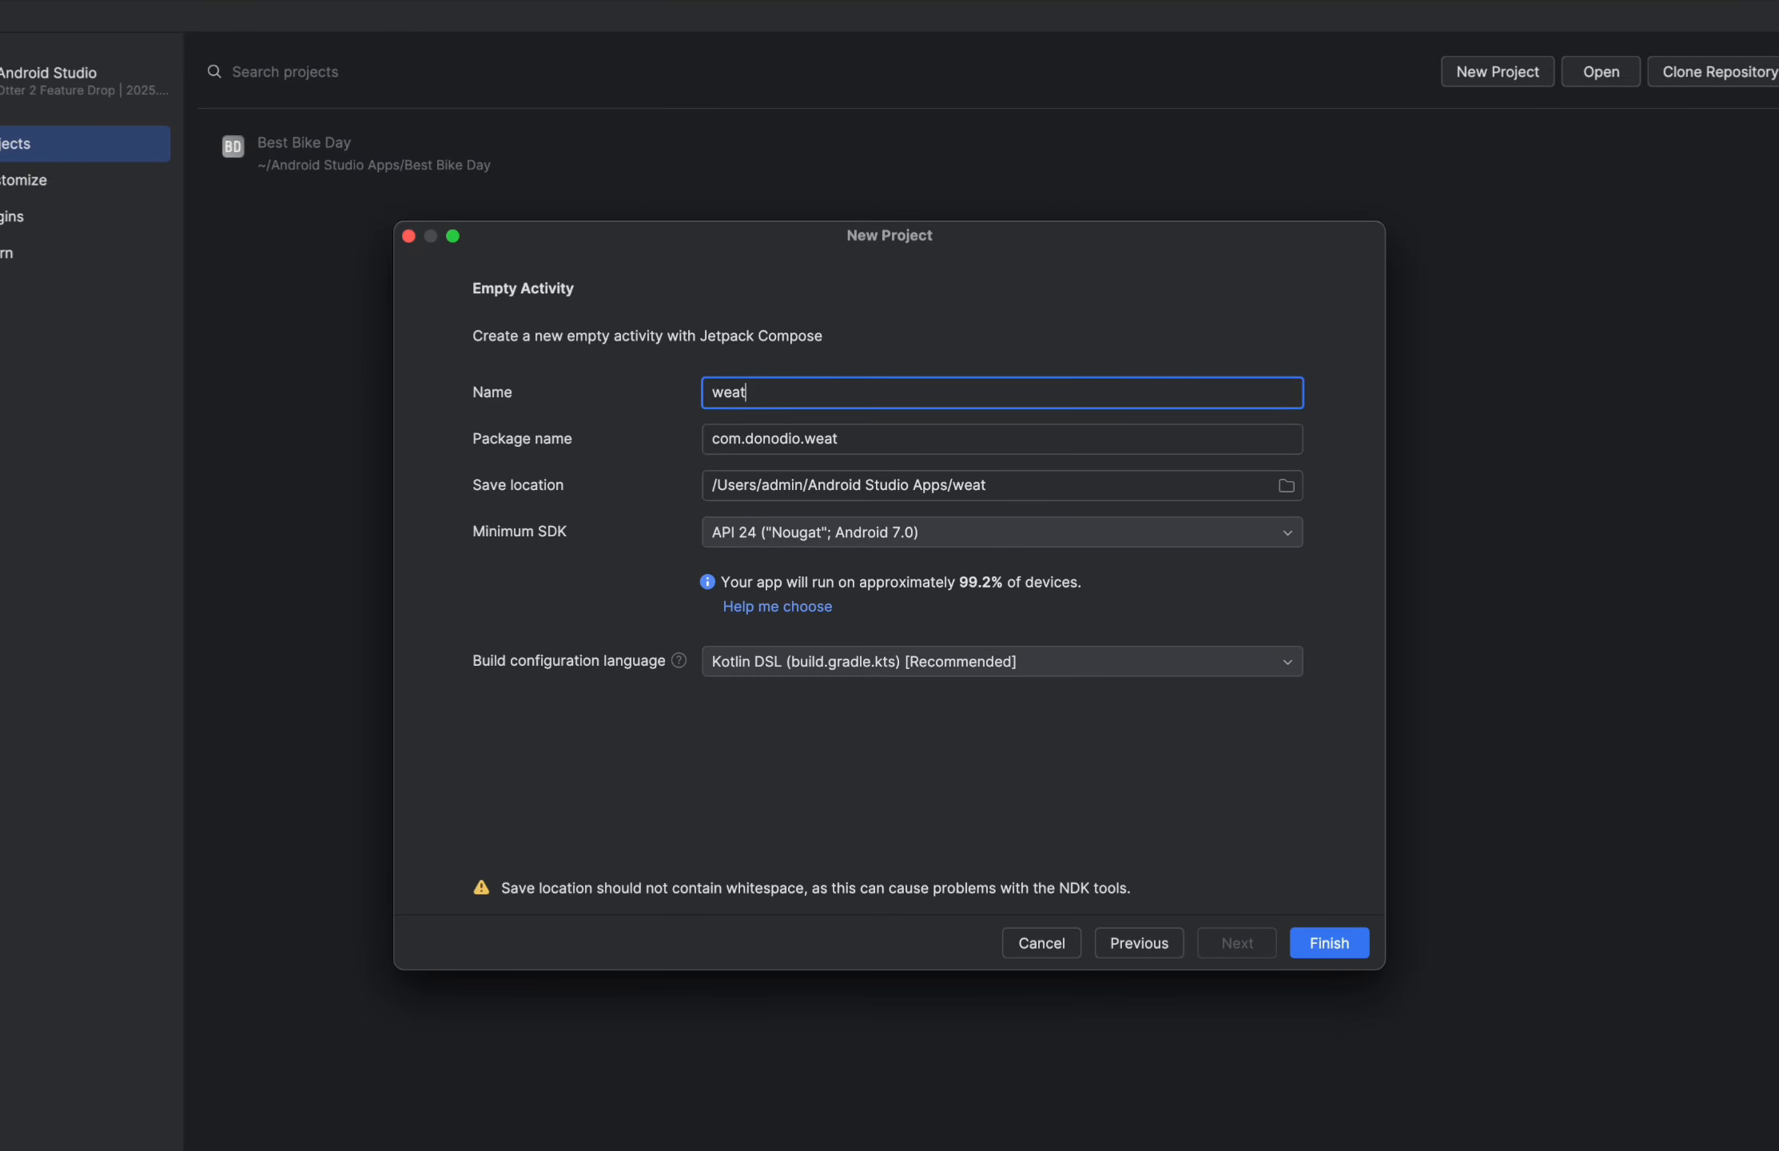
{"action": "type", "text": "her"}
{"action": "key", "text": "BackSpace"}
{"action": "key", "text": "BackSpace"}
{"action": "key", "text": "BackSpace"}
{"action": "key", "text": "BackSpace"}
{"action": "key", "text": "BackSpace"}
{"action": "key", "text": "BackSpace"}
{"action": "type", "text": "Weather App"}
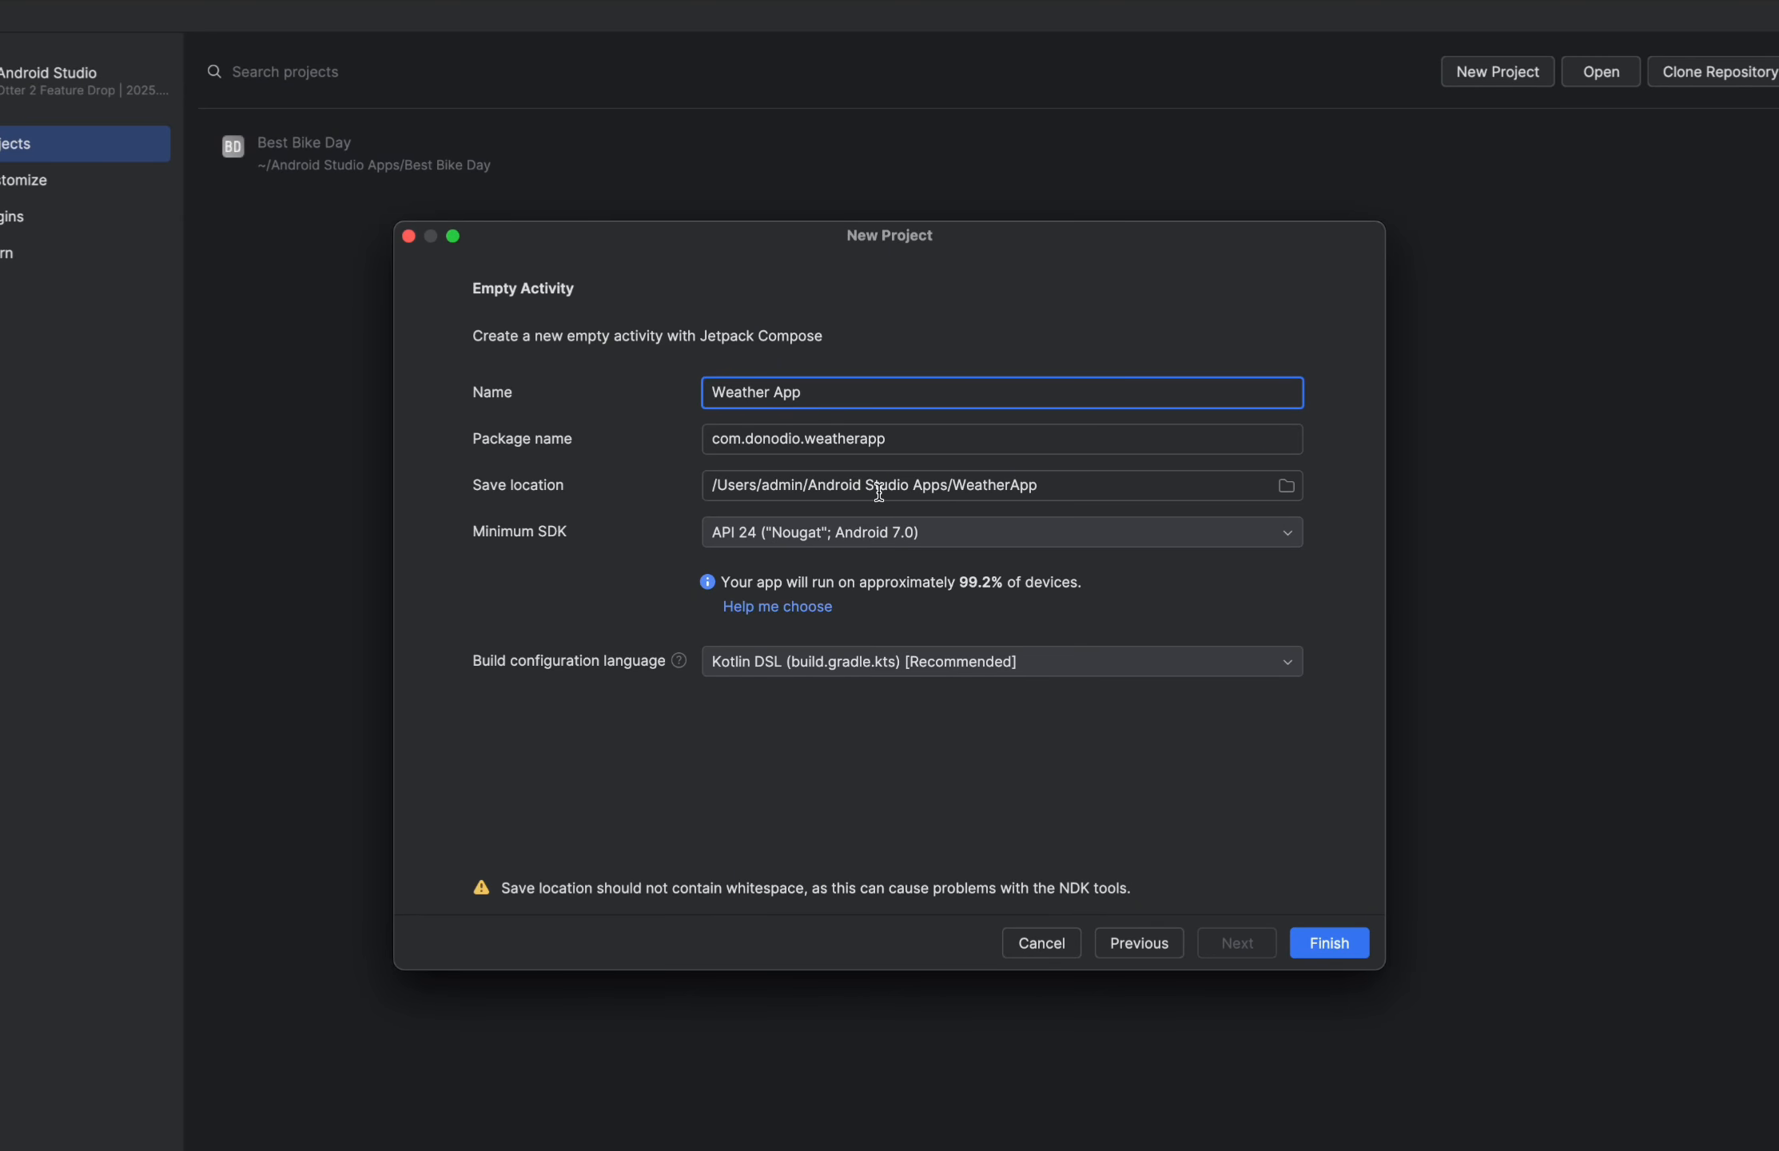
Step: Set the save location to the ANDROID STUDIO folder in Documents and allow access to the Documents folder
{"action": "left_click", "coordinate": [1286, 488]}
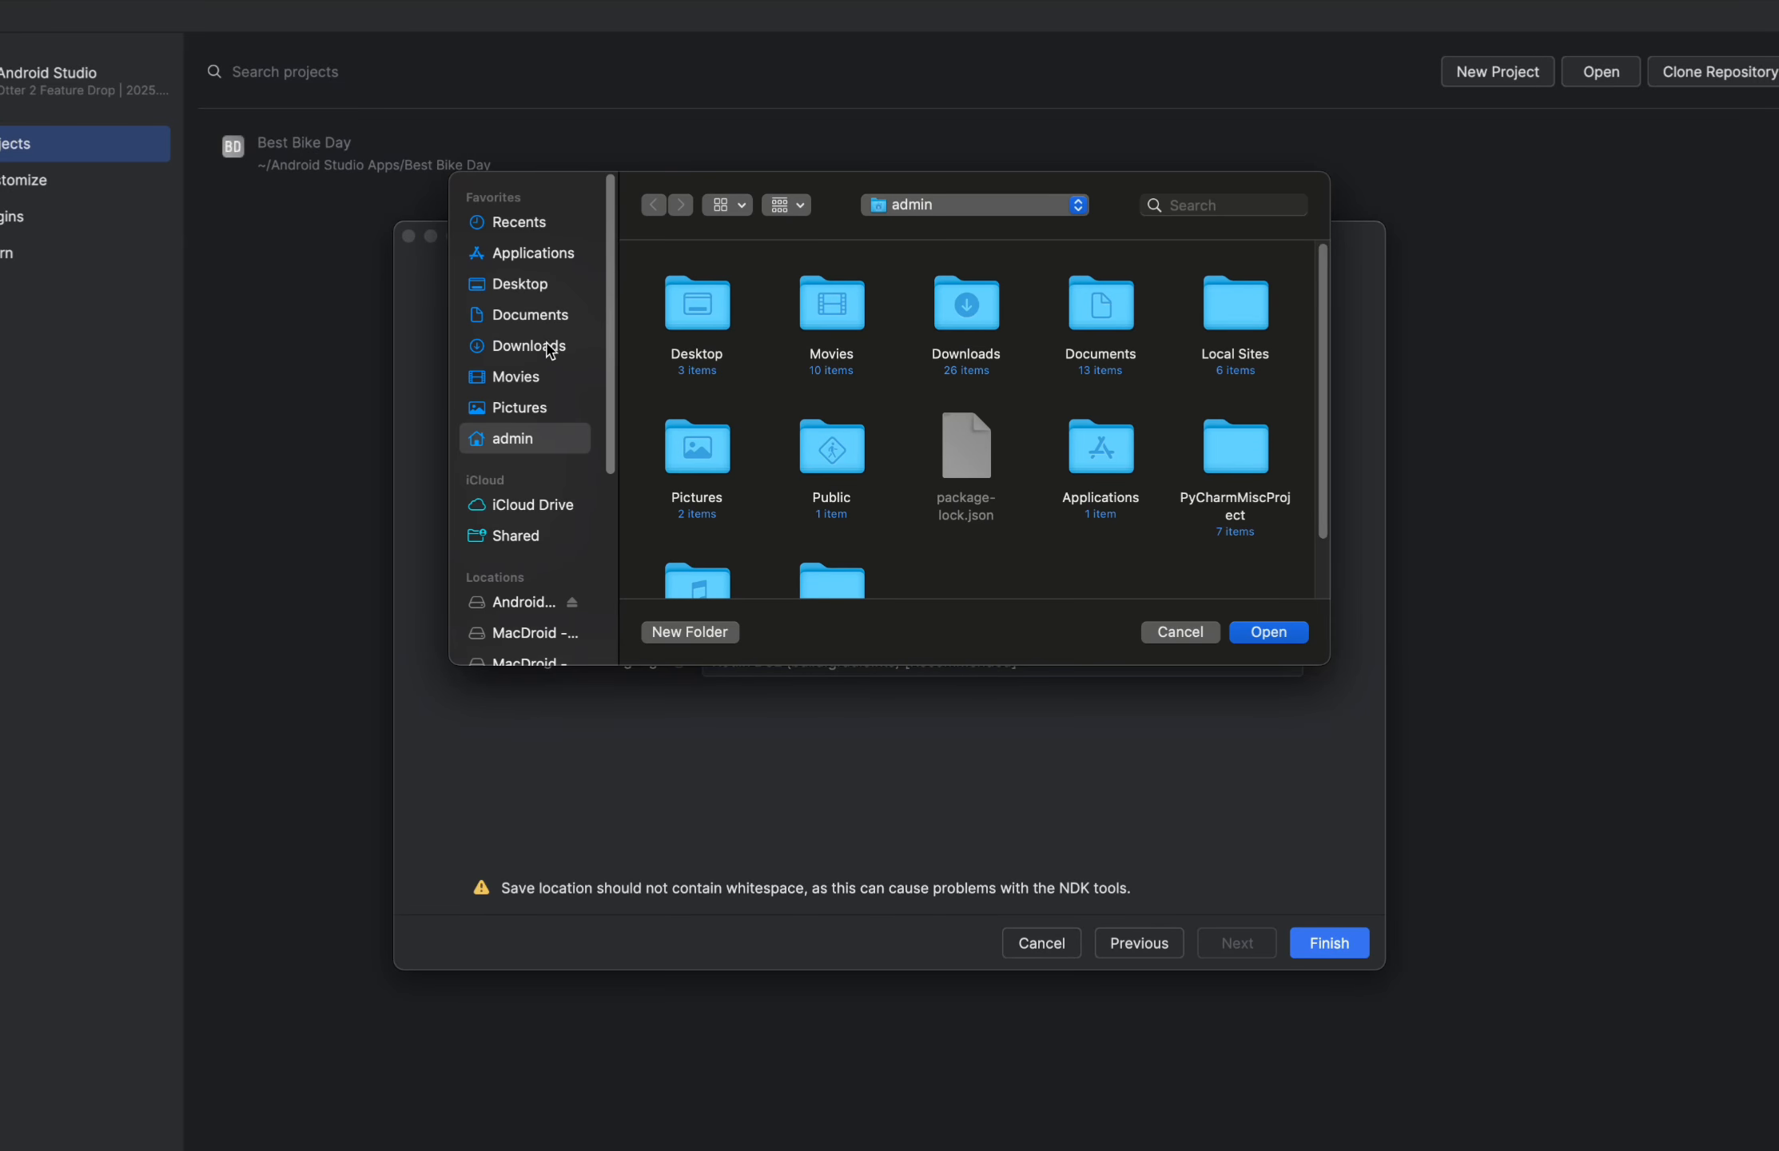
{"action": "left_click", "coordinate": [534, 314]}
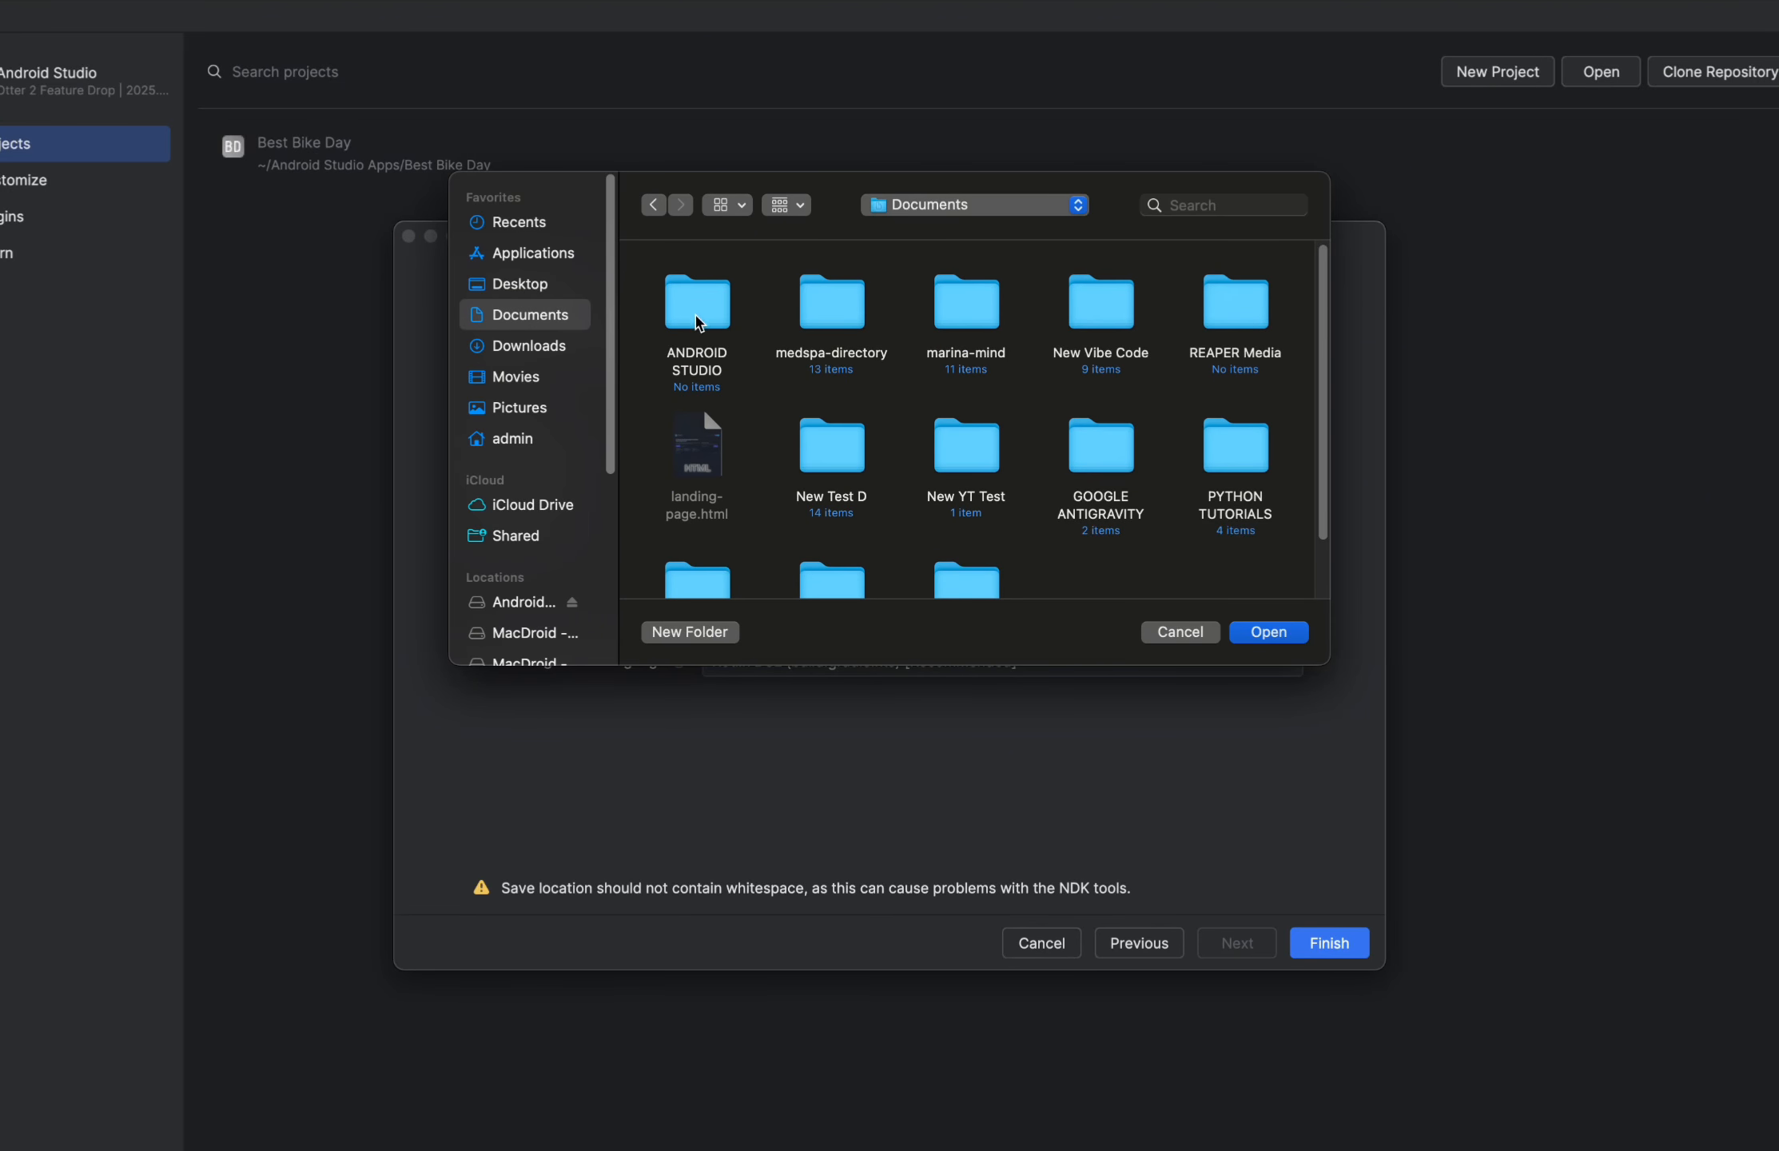
{"action": "left_click", "coordinate": [695, 352]}
{"action": "left_click", "coordinate": [1296, 638]}
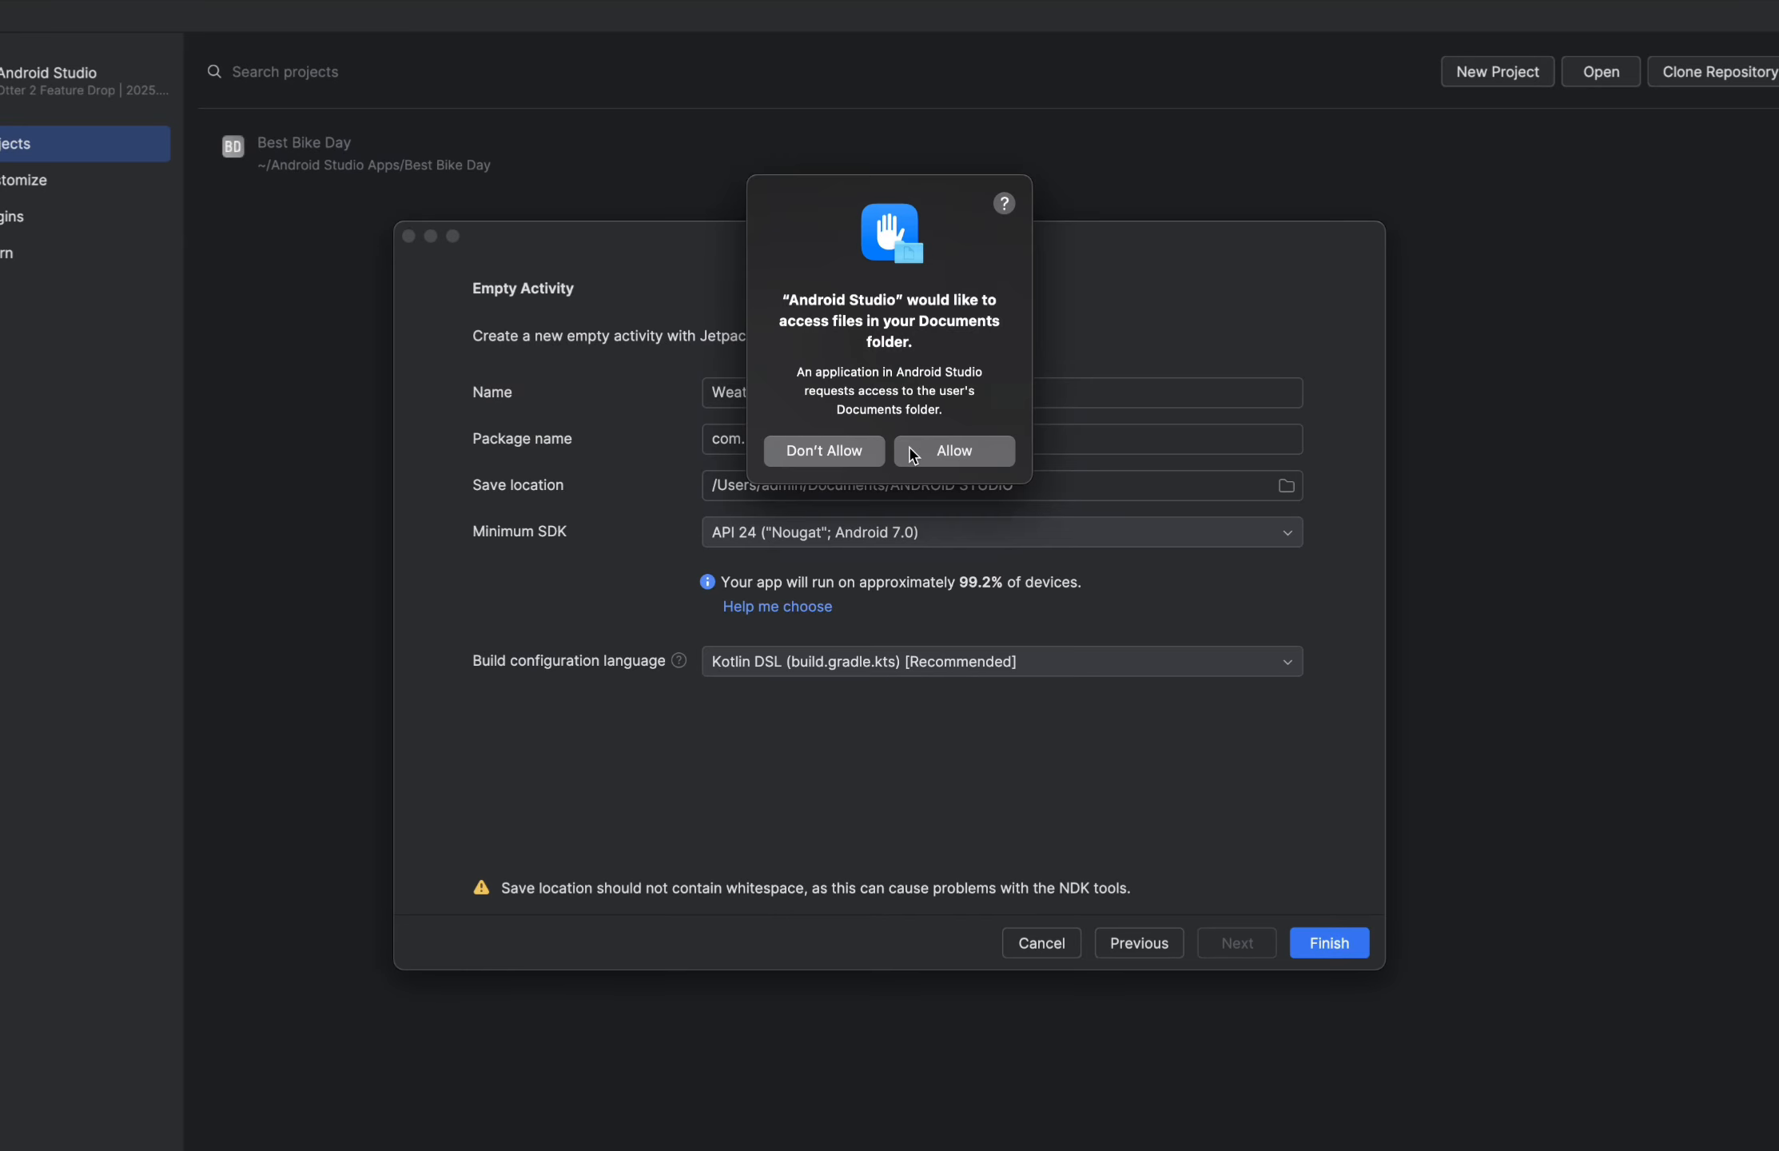
{"action": "left_click", "coordinate": [914, 454]}
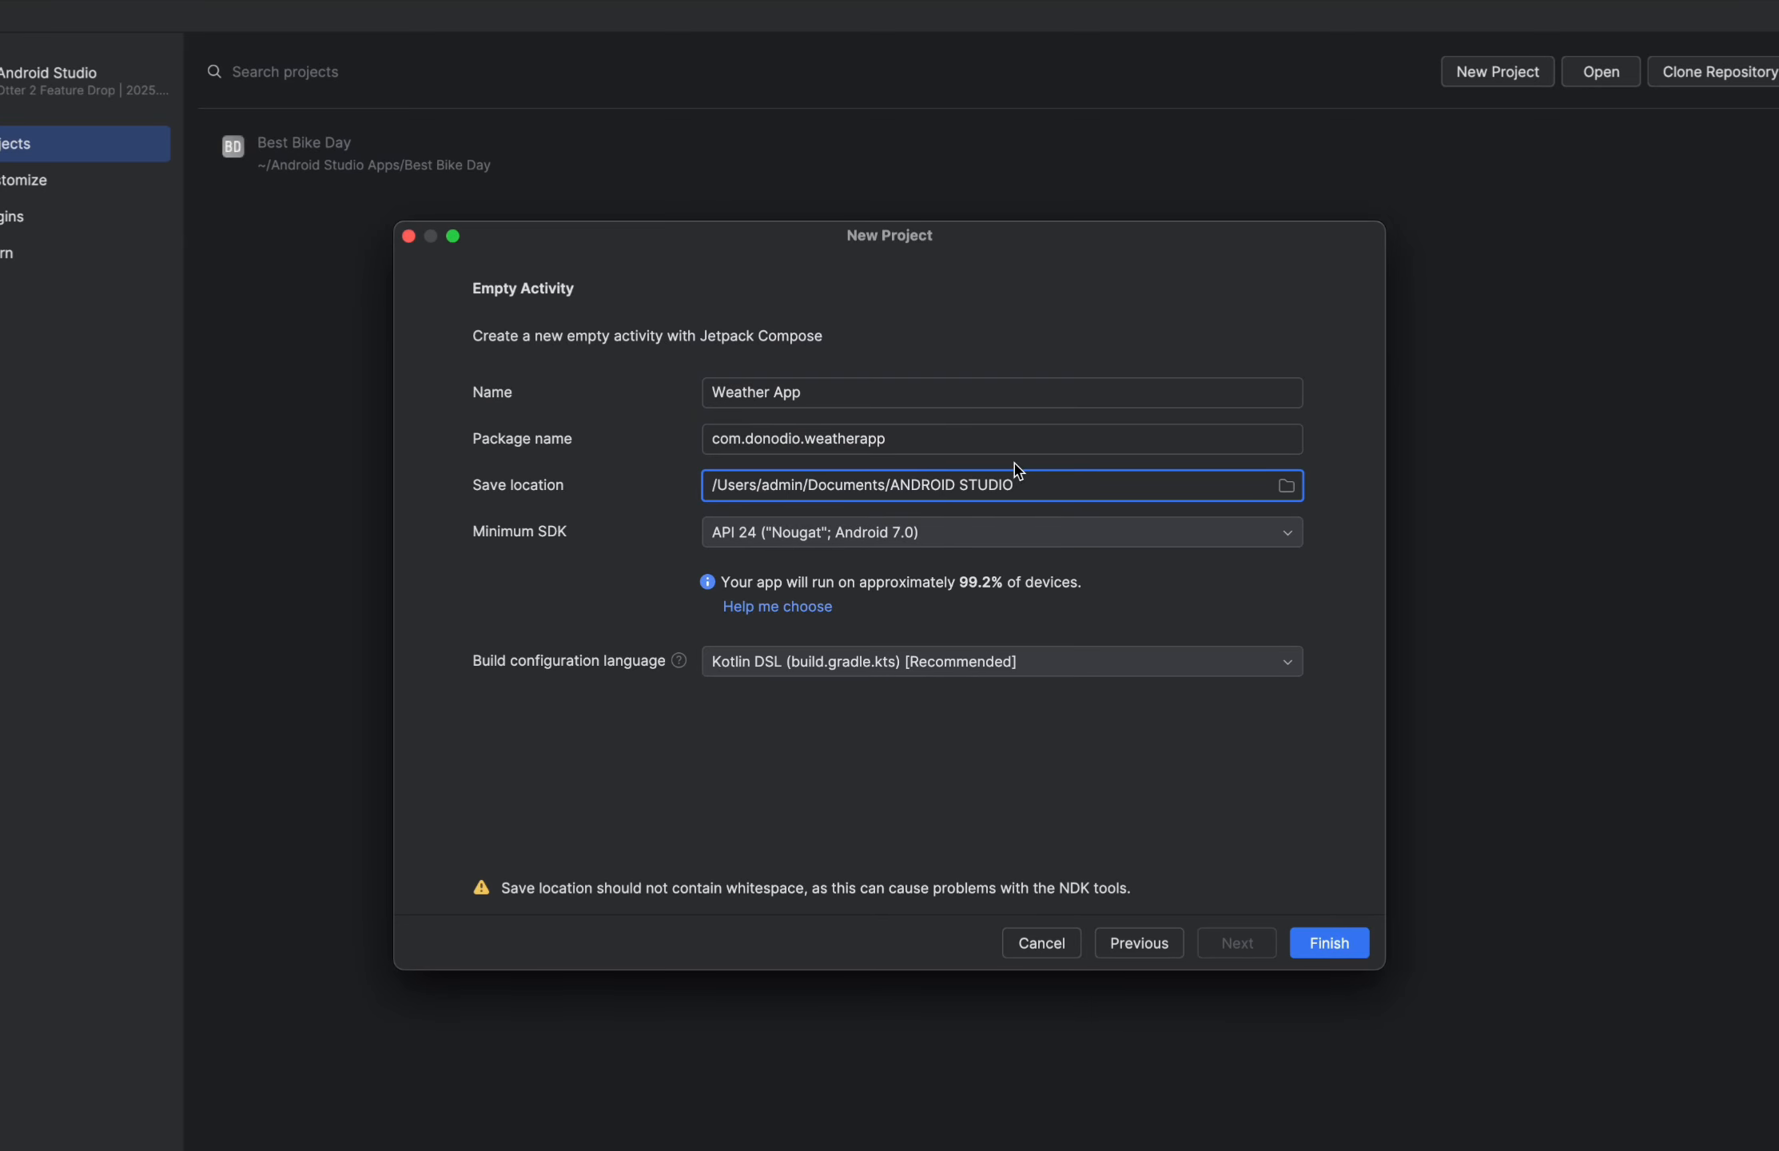
Step: Create a folder named Weather inside the ANDROID STUDIO folder and use it as the project's save location
{"action": "left_click", "coordinate": [1287, 486]}
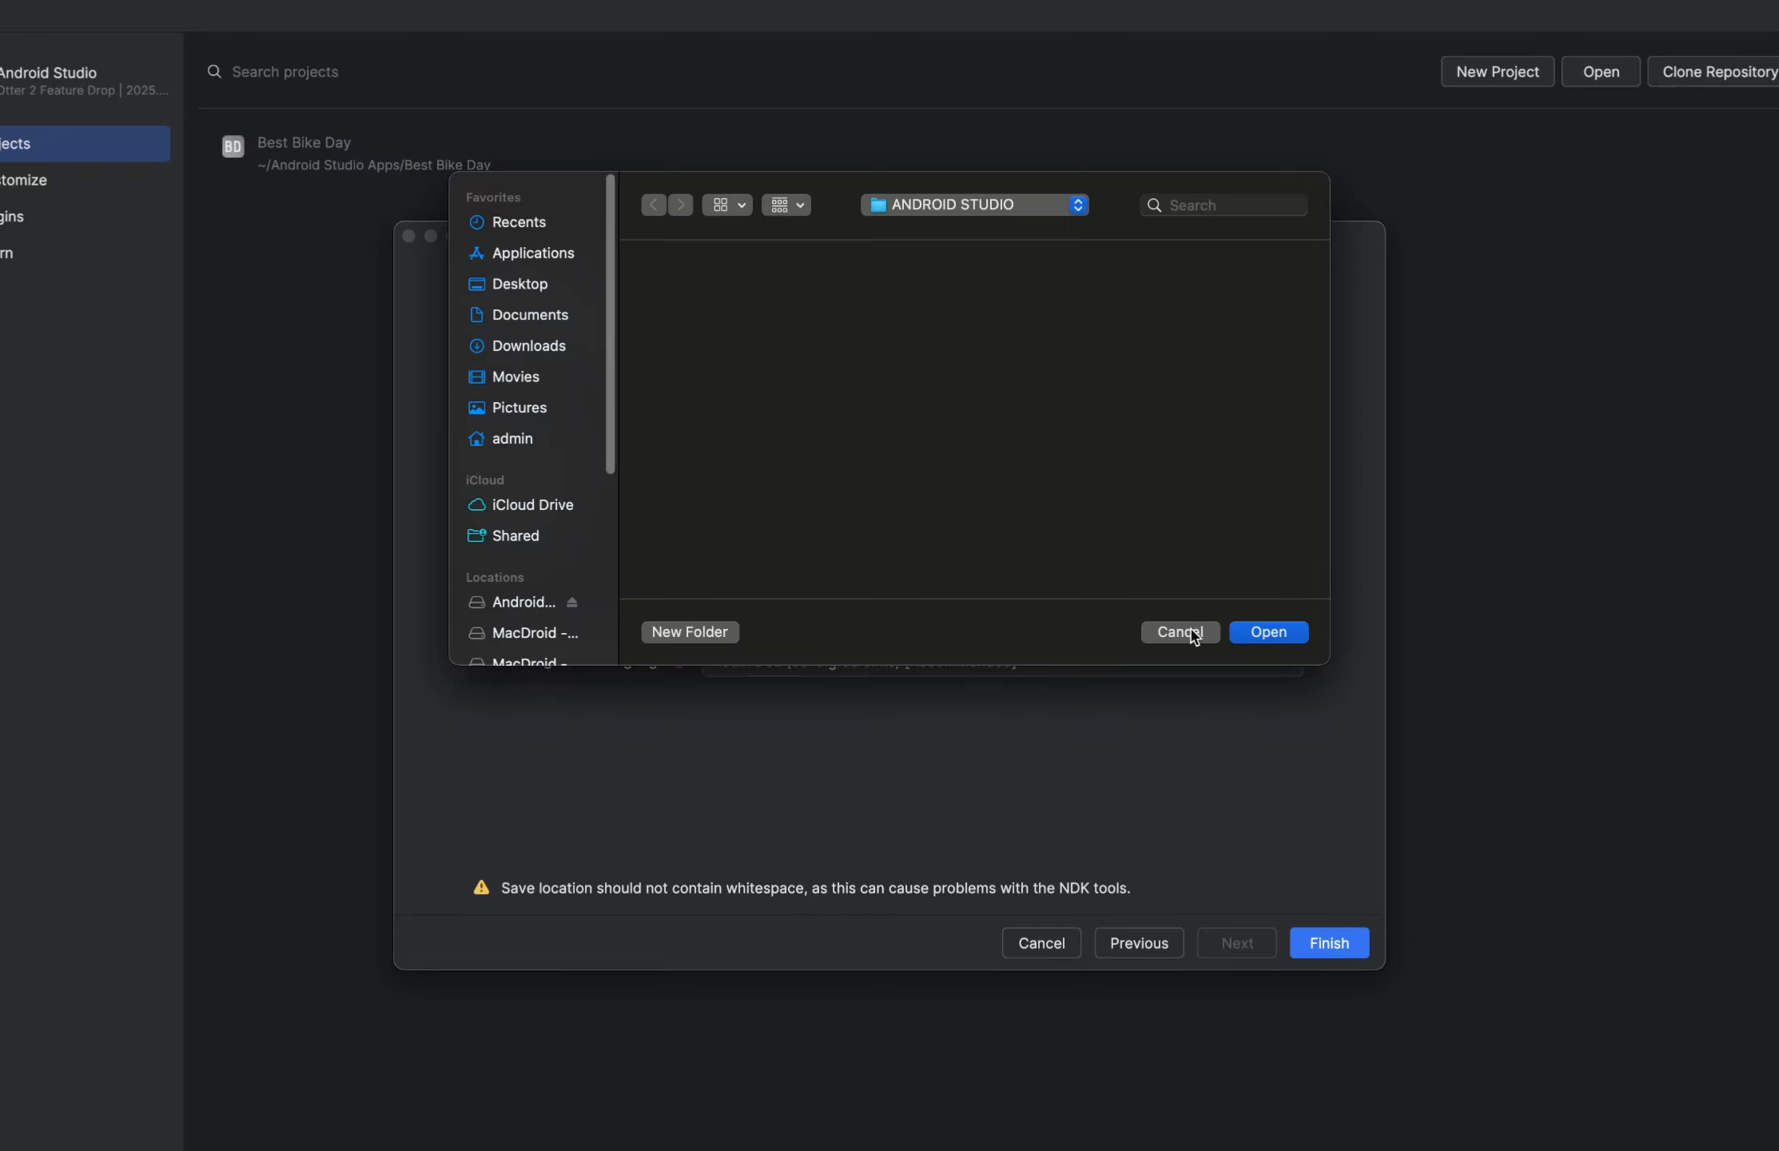
{"action": "left_click", "coordinate": [689, 633]}
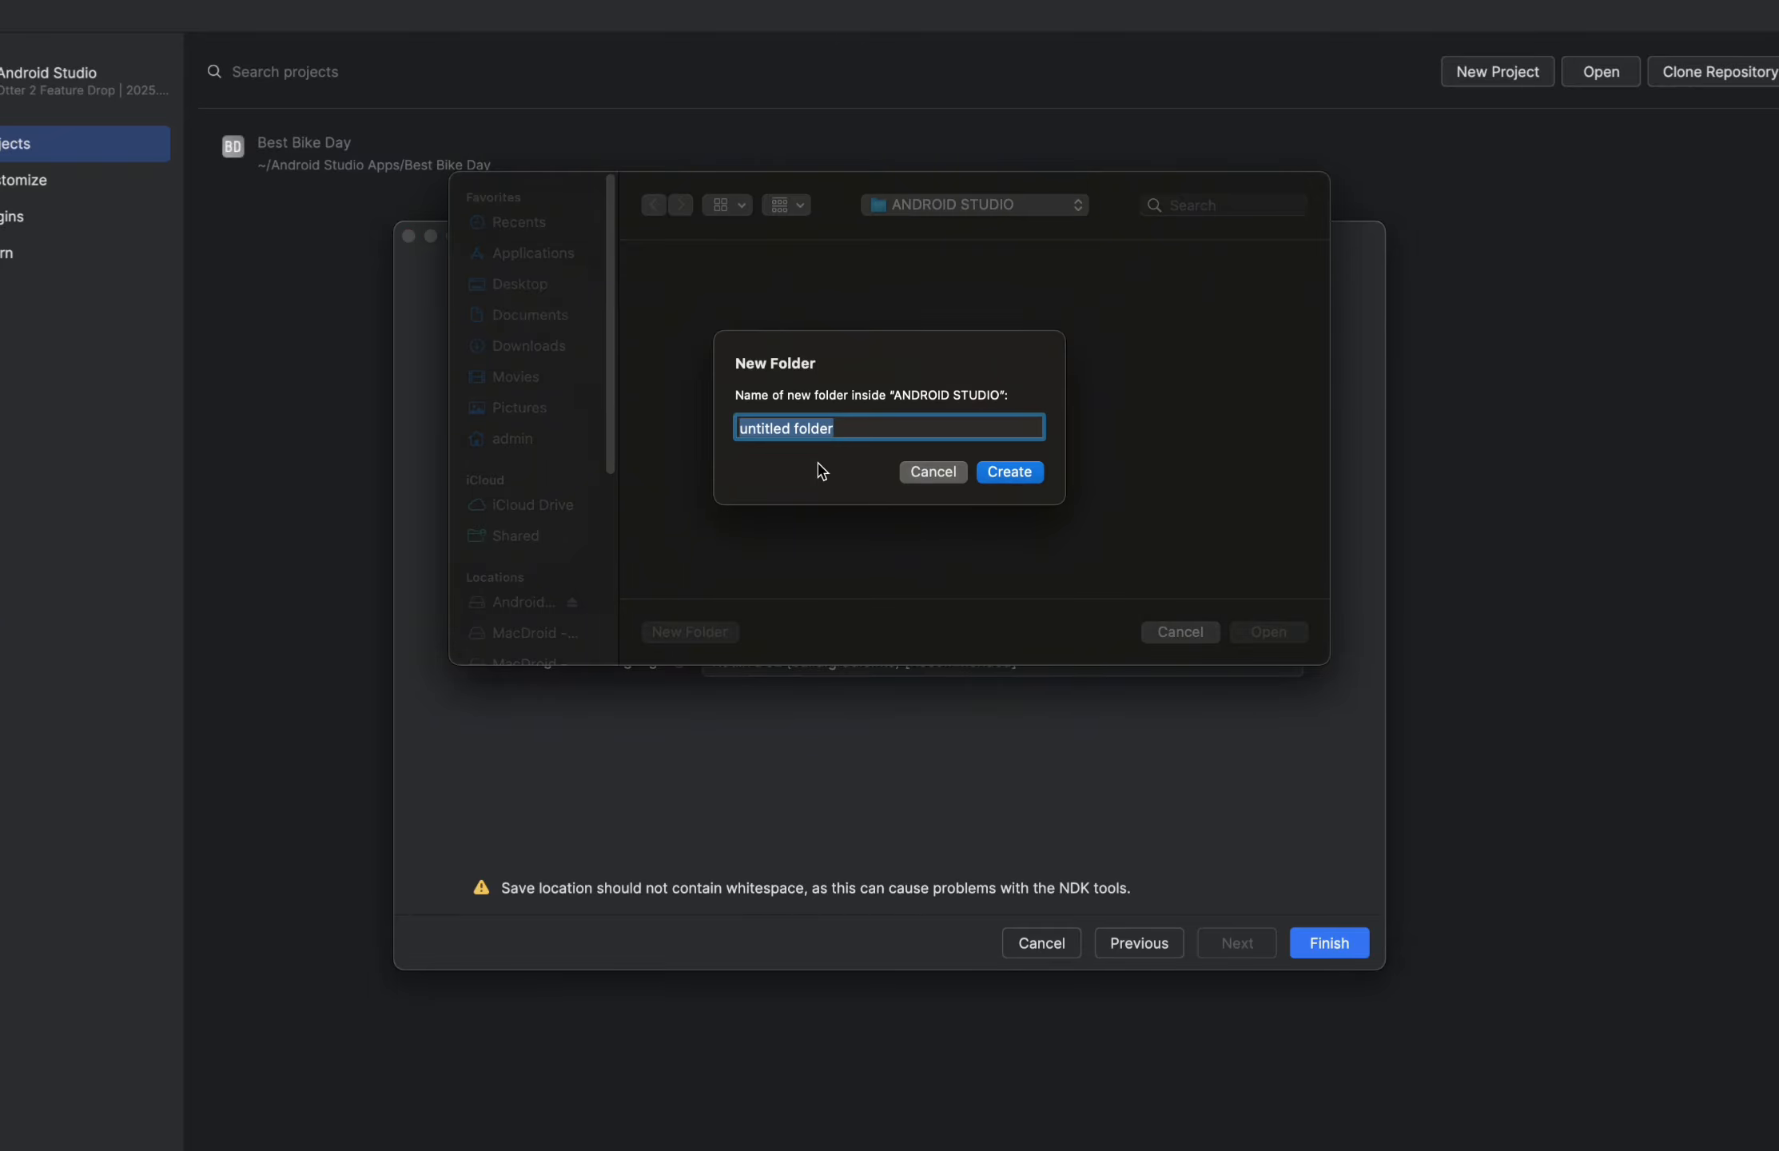
{"action": "type", "text": "we"}
{"action": "key", "text": "BackSpace"}
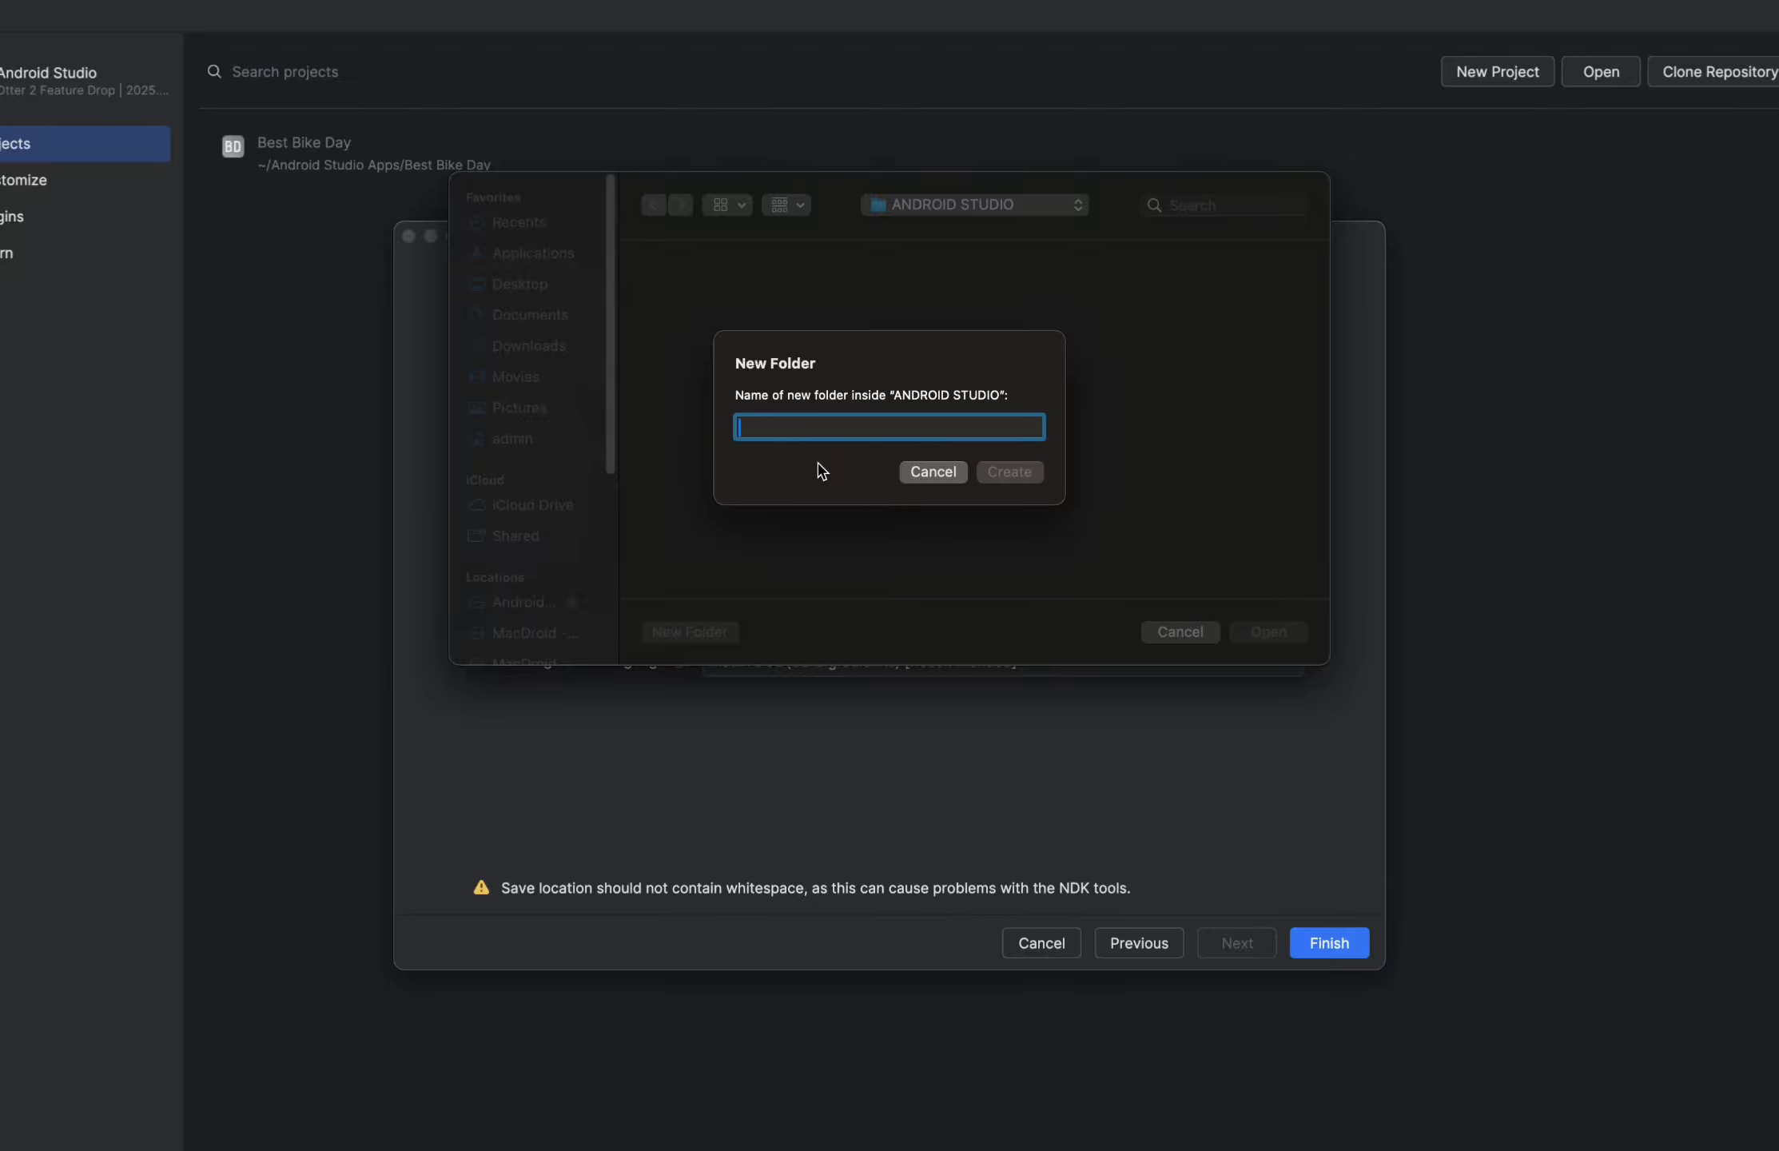
{"action": "type", "text": "Weather"}
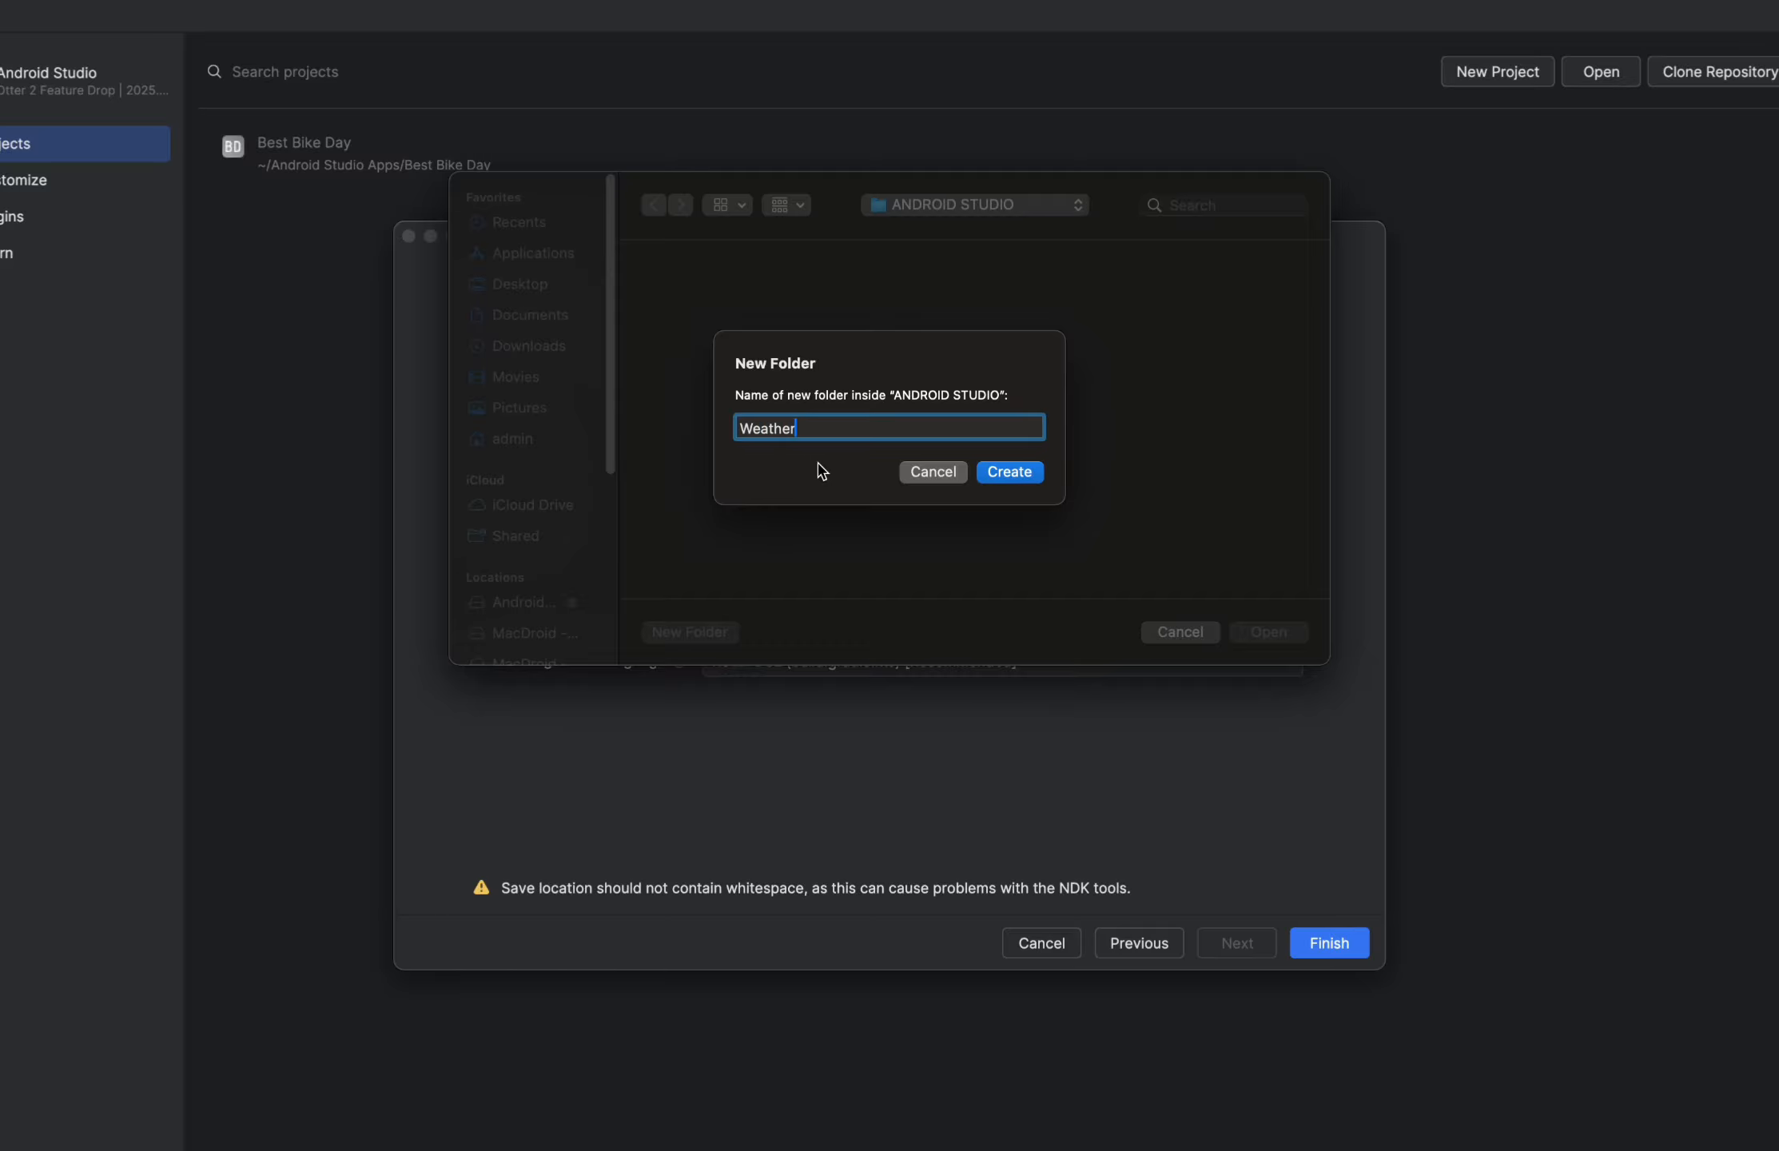
{"action": "left_click", "coordinate": [1028, 473]}
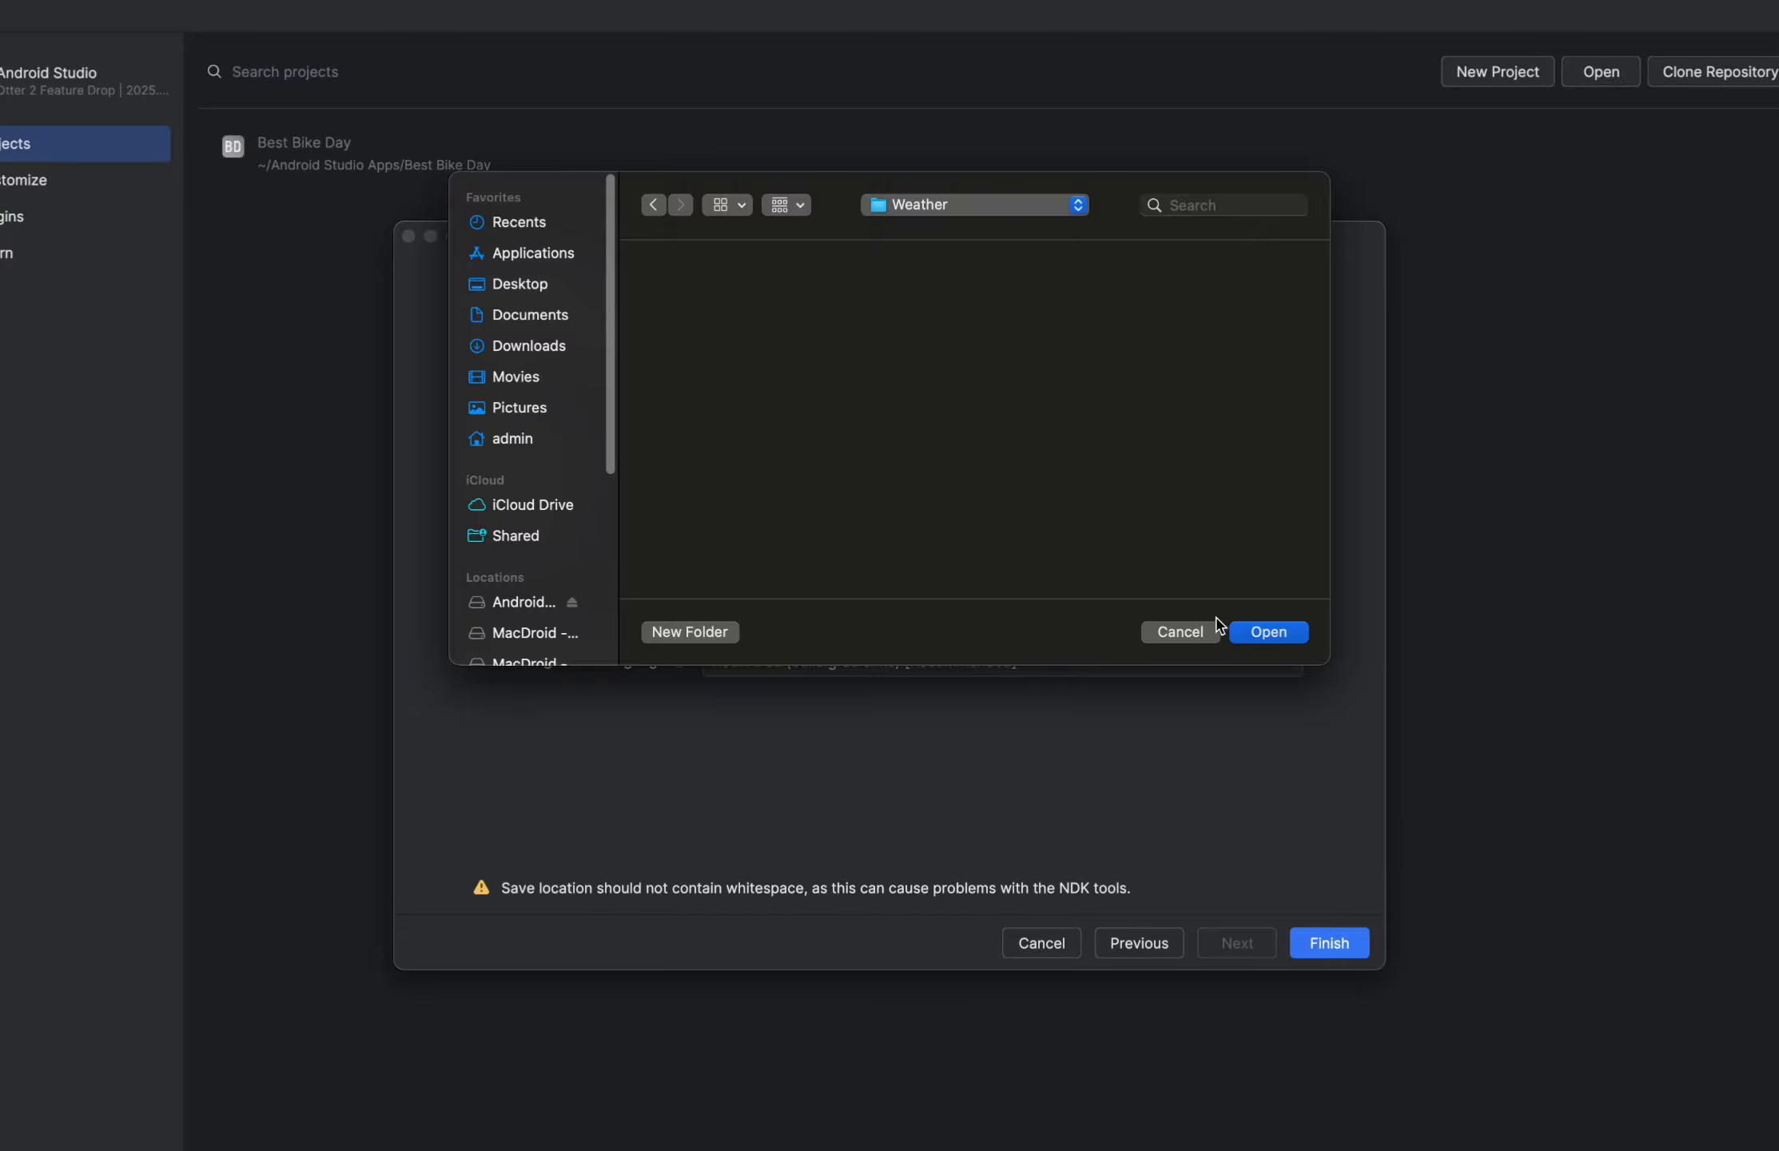
{"action": "left_click", "coordinate": [1268, 632]}
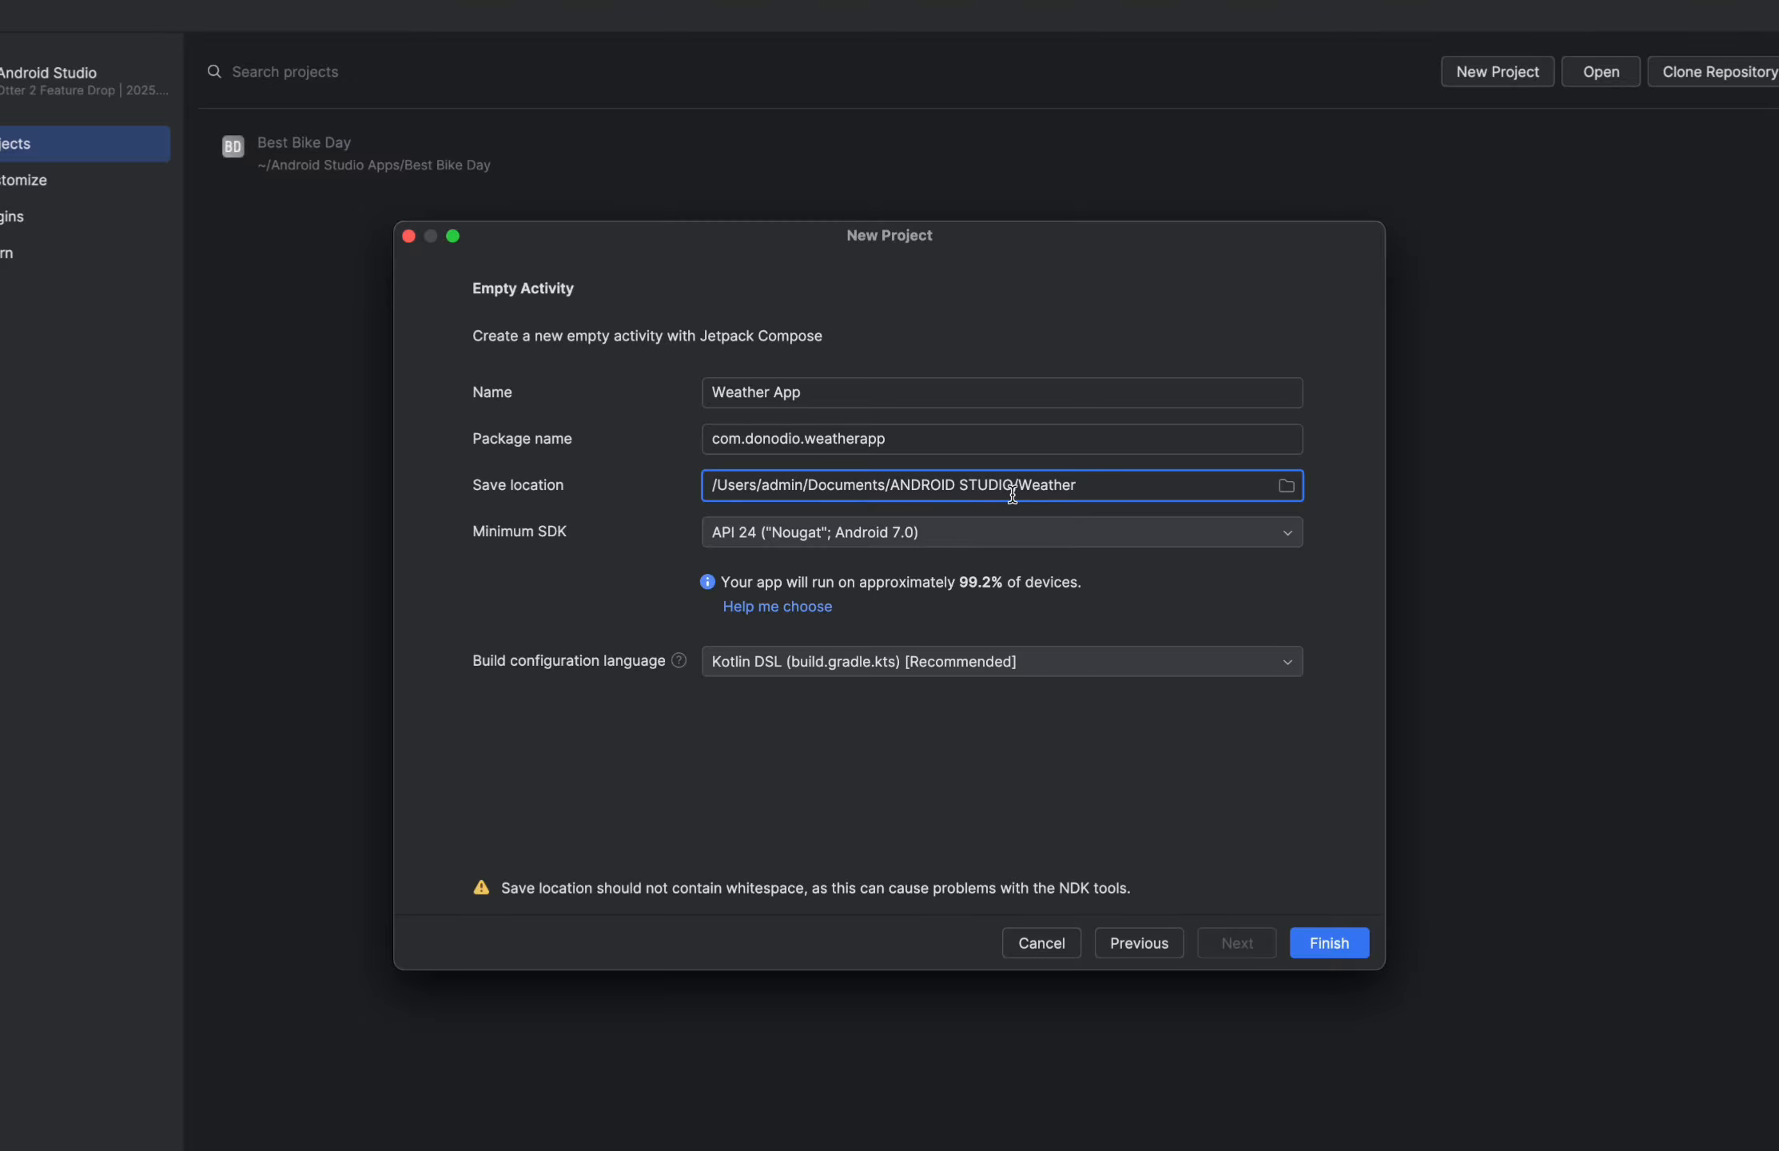
Step: Create the project with minimum SDK API 24 ("Nougat"; Android 7.0) and Kotlin DSL (build.gradle.kts) as build configuration language, and enlarge its window
{"action": "left_click", "coordinate": [977, 543]}
{"action": "left_click", "coordinate": [946, 575]}
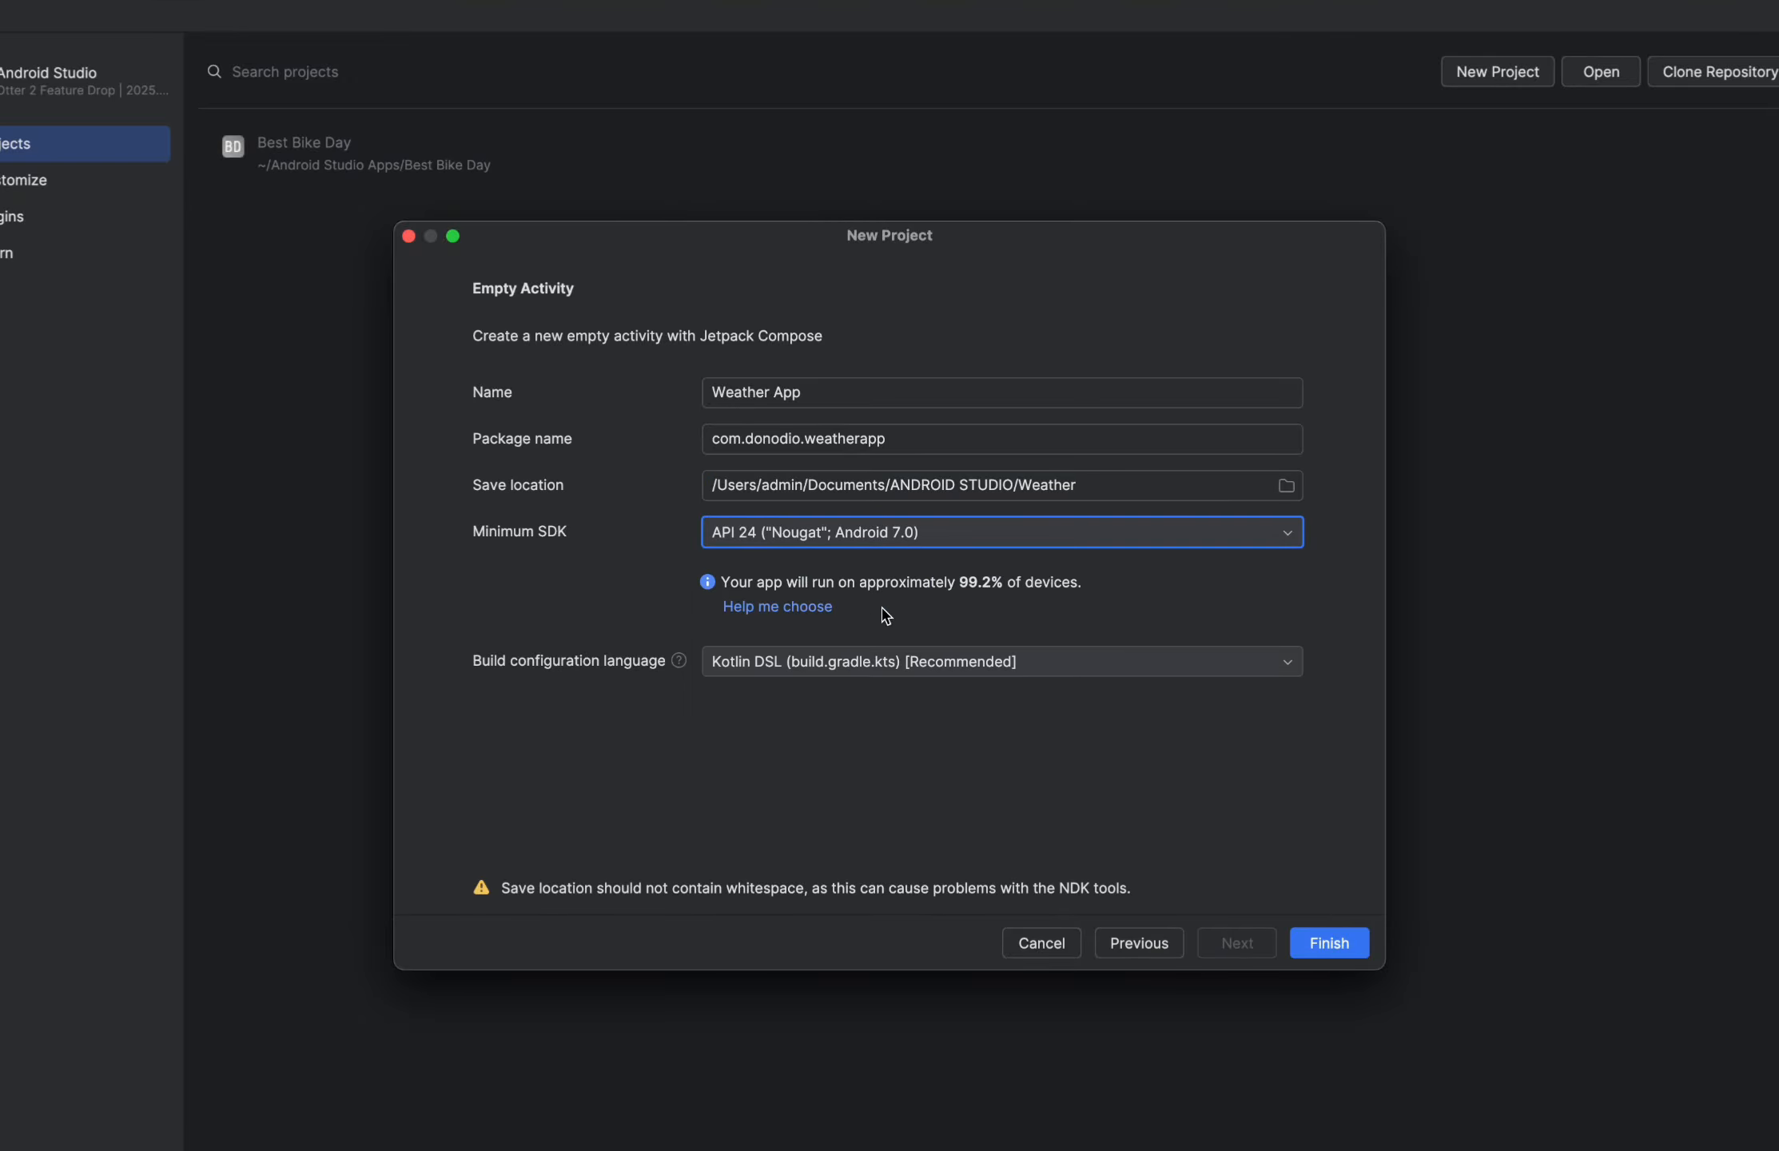
{"action": "left_click", "coordinate": [1006, 664]}
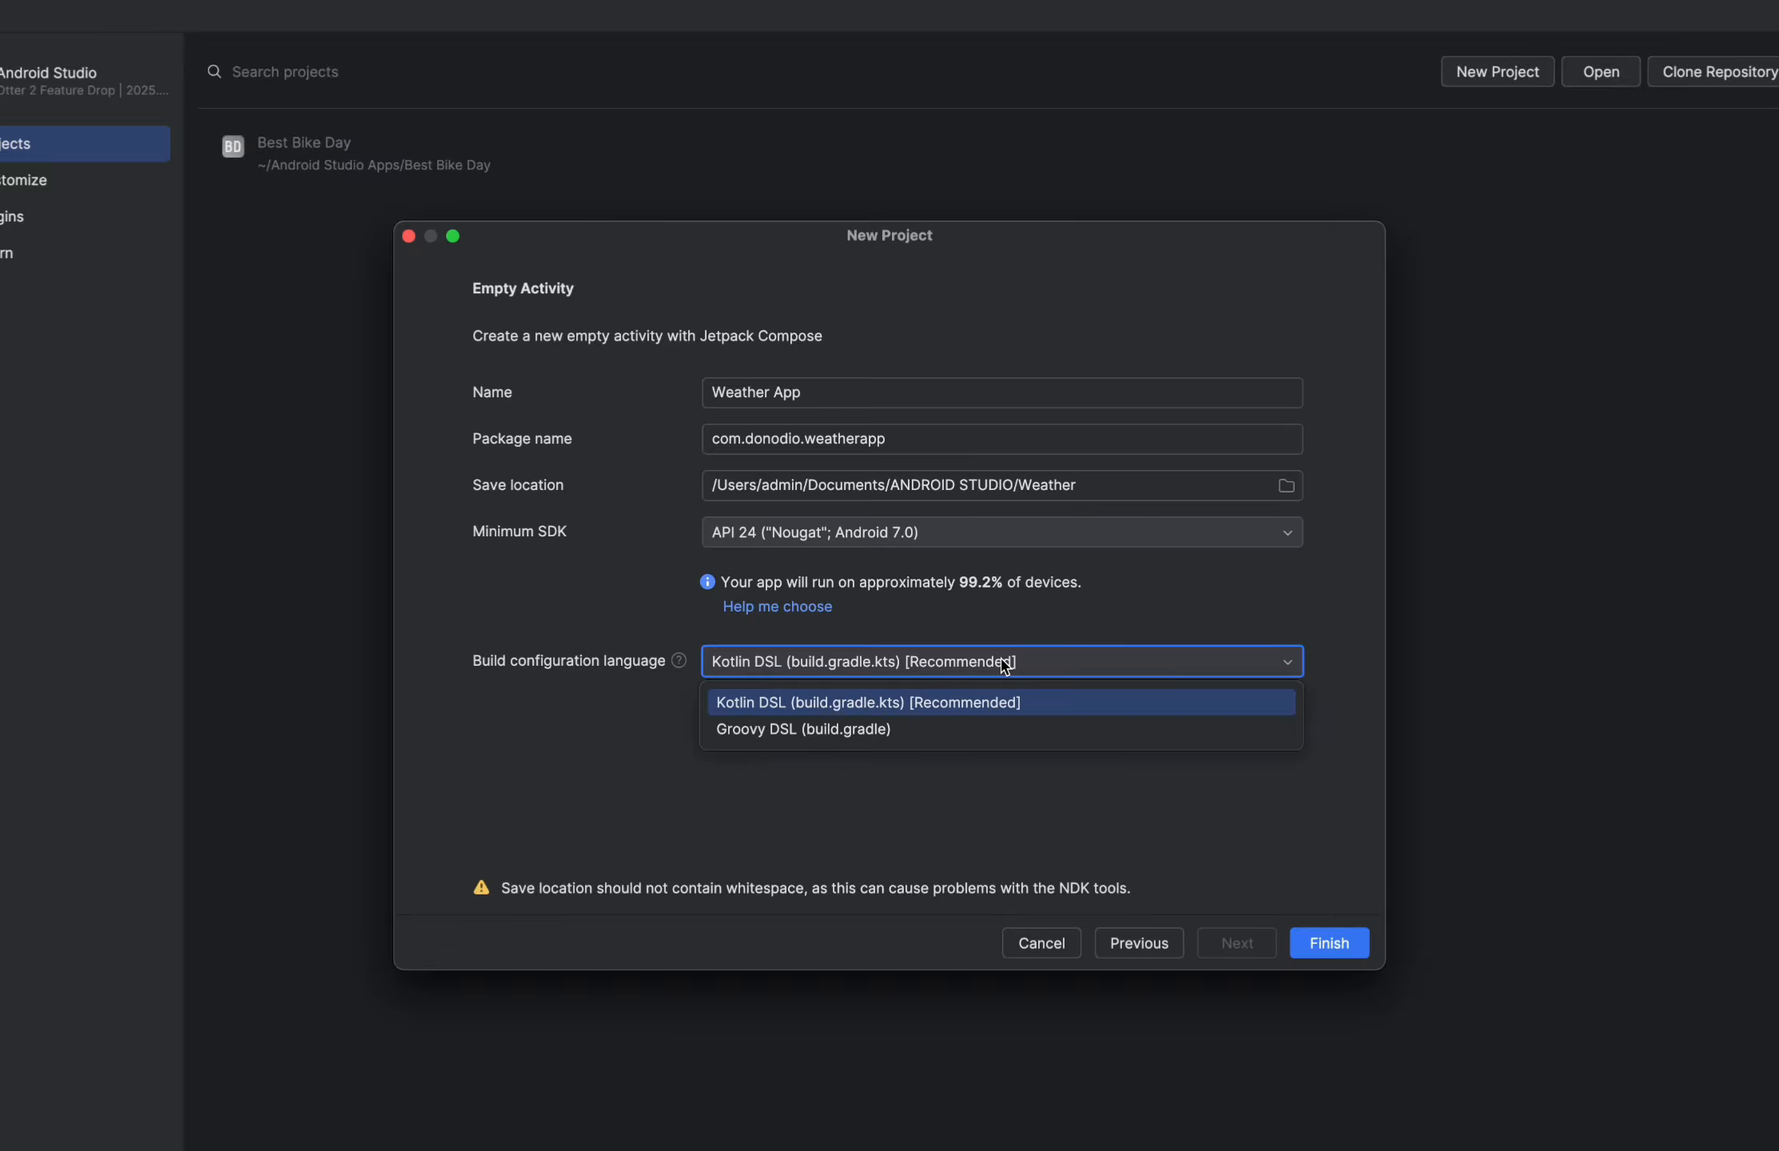
{"action": "left_click", "coordinate": [952, 706]}
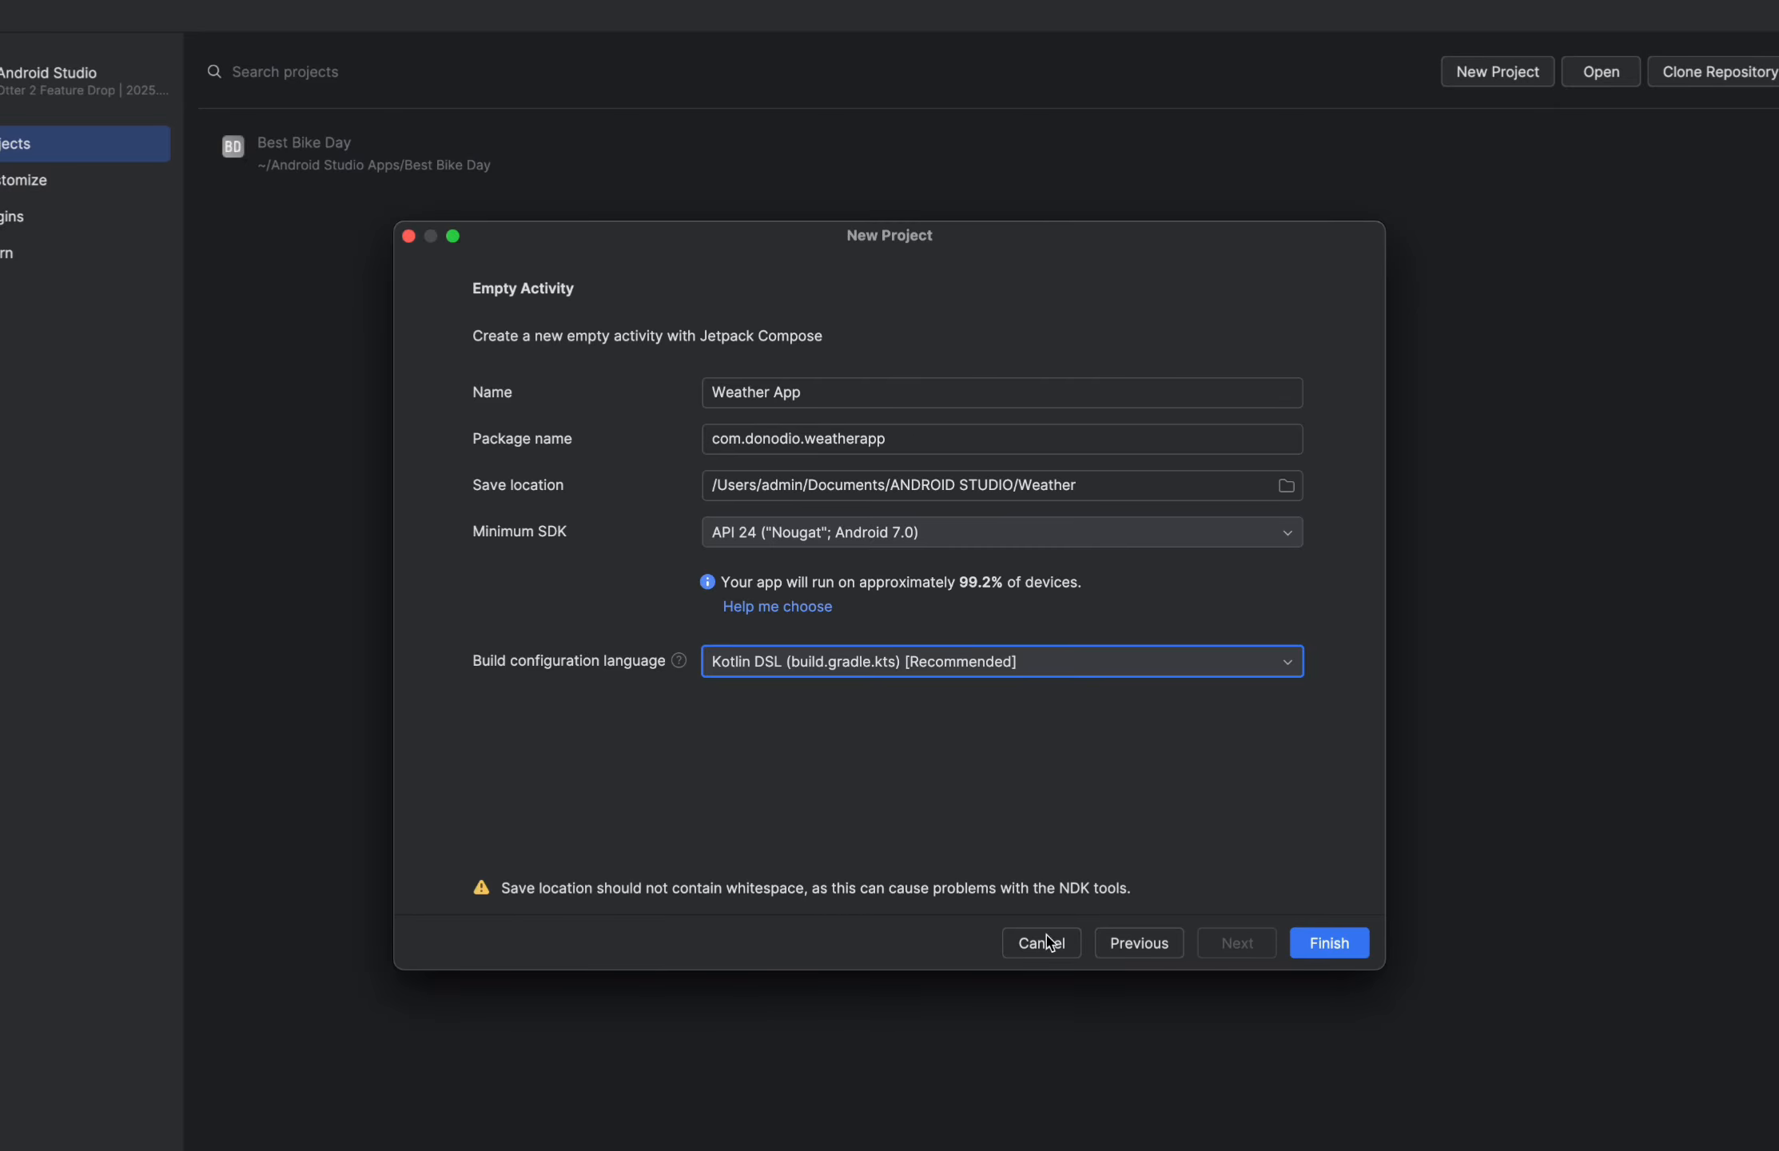
{"action": "left_click", "coordinate": [1331, 943]}
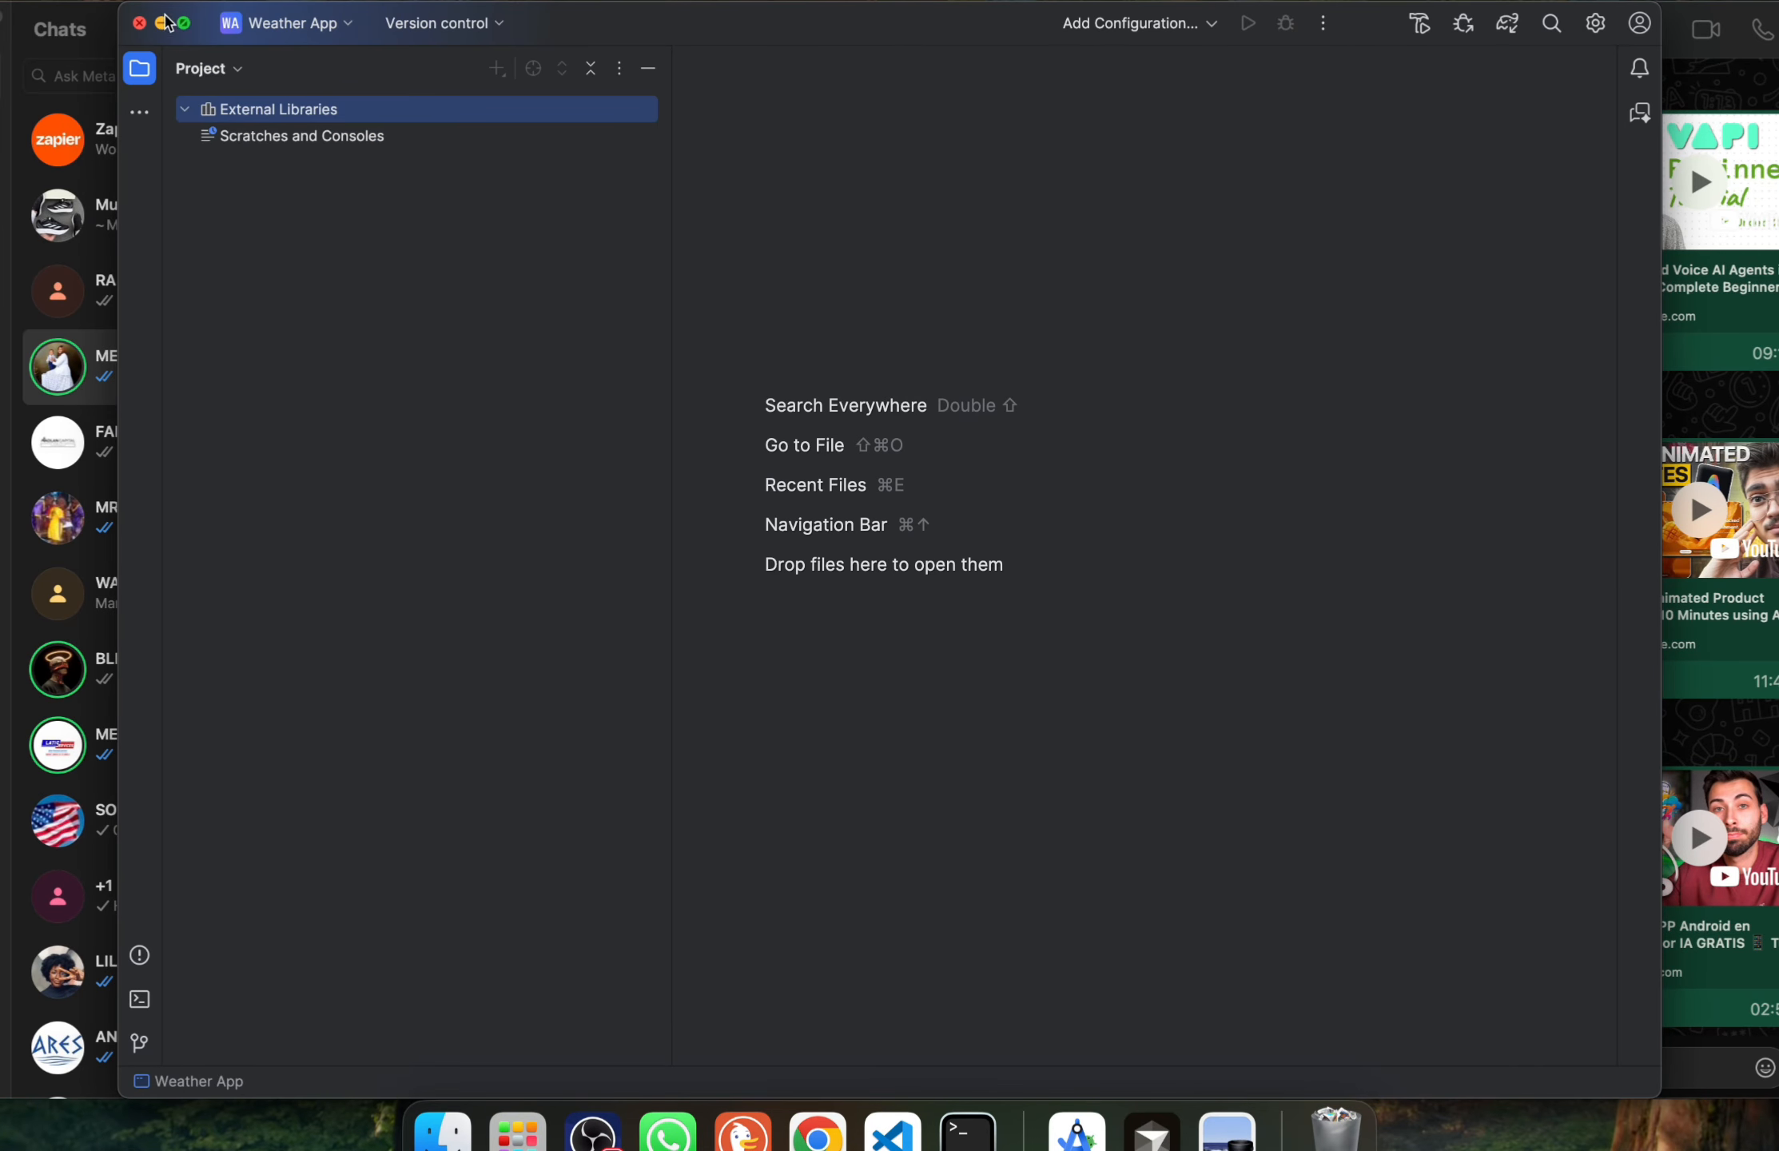
{"action": "left_click", "coordinate": [184, 23]}
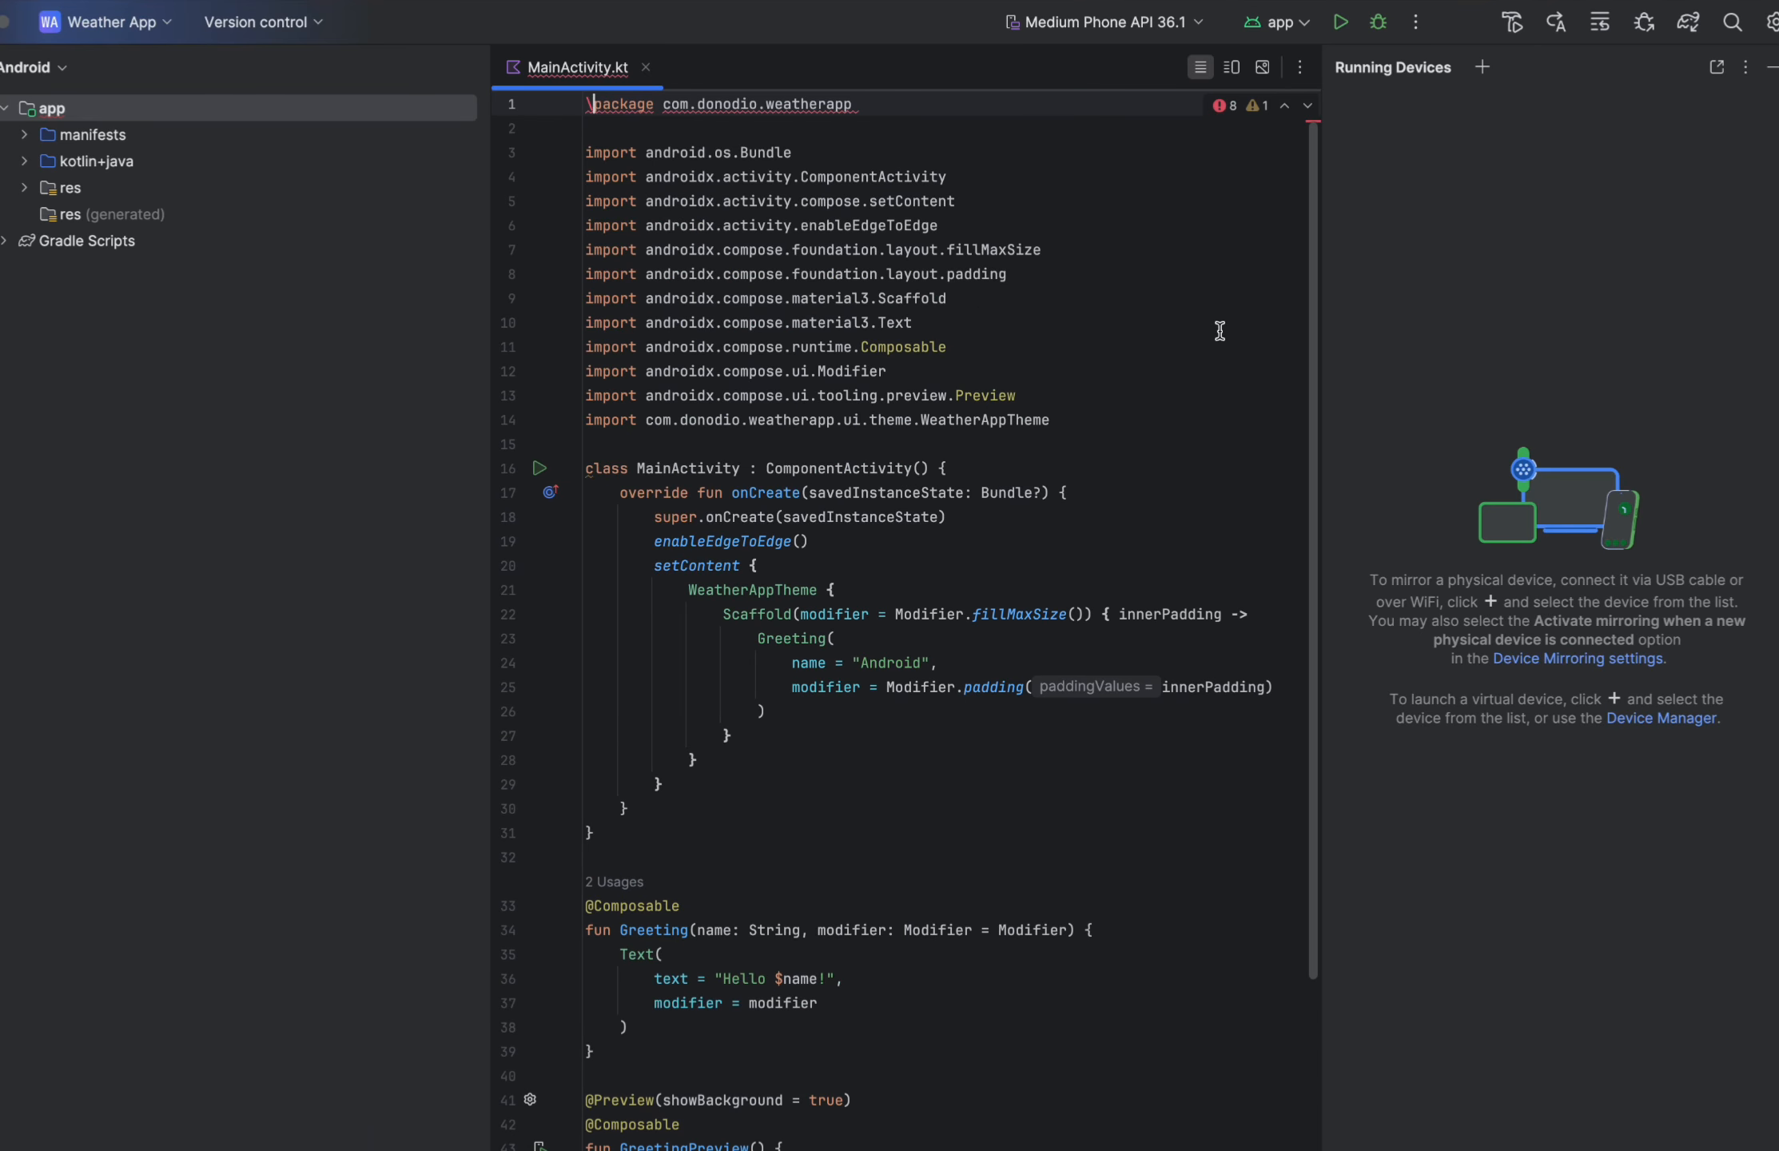
Step: Examine the list of problems reported for MainActivity.kt and close it
{"action": "left_click", "coordinate": [1229, 109]}
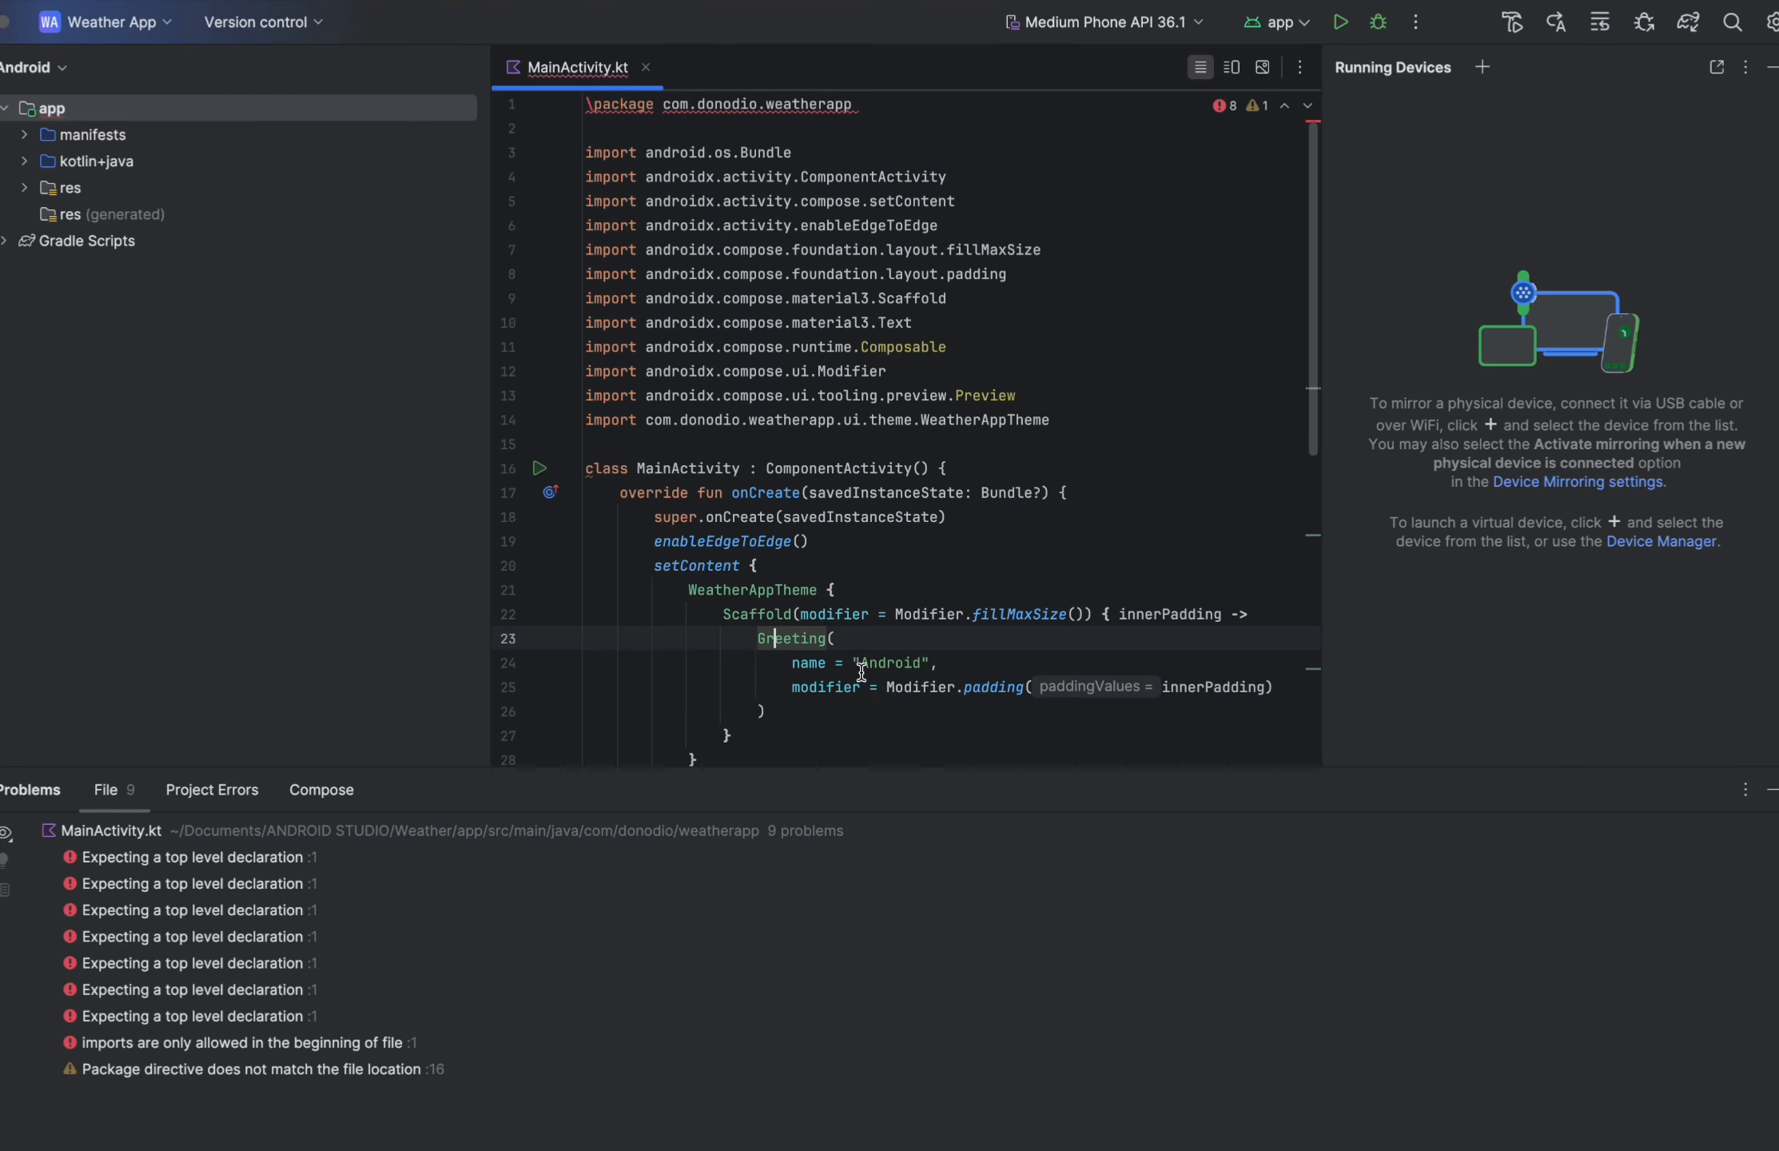
{"action": "left_click", "coordinate": [764, 643]}
{"action": "left_click", "coordinate": [1768, 792]}
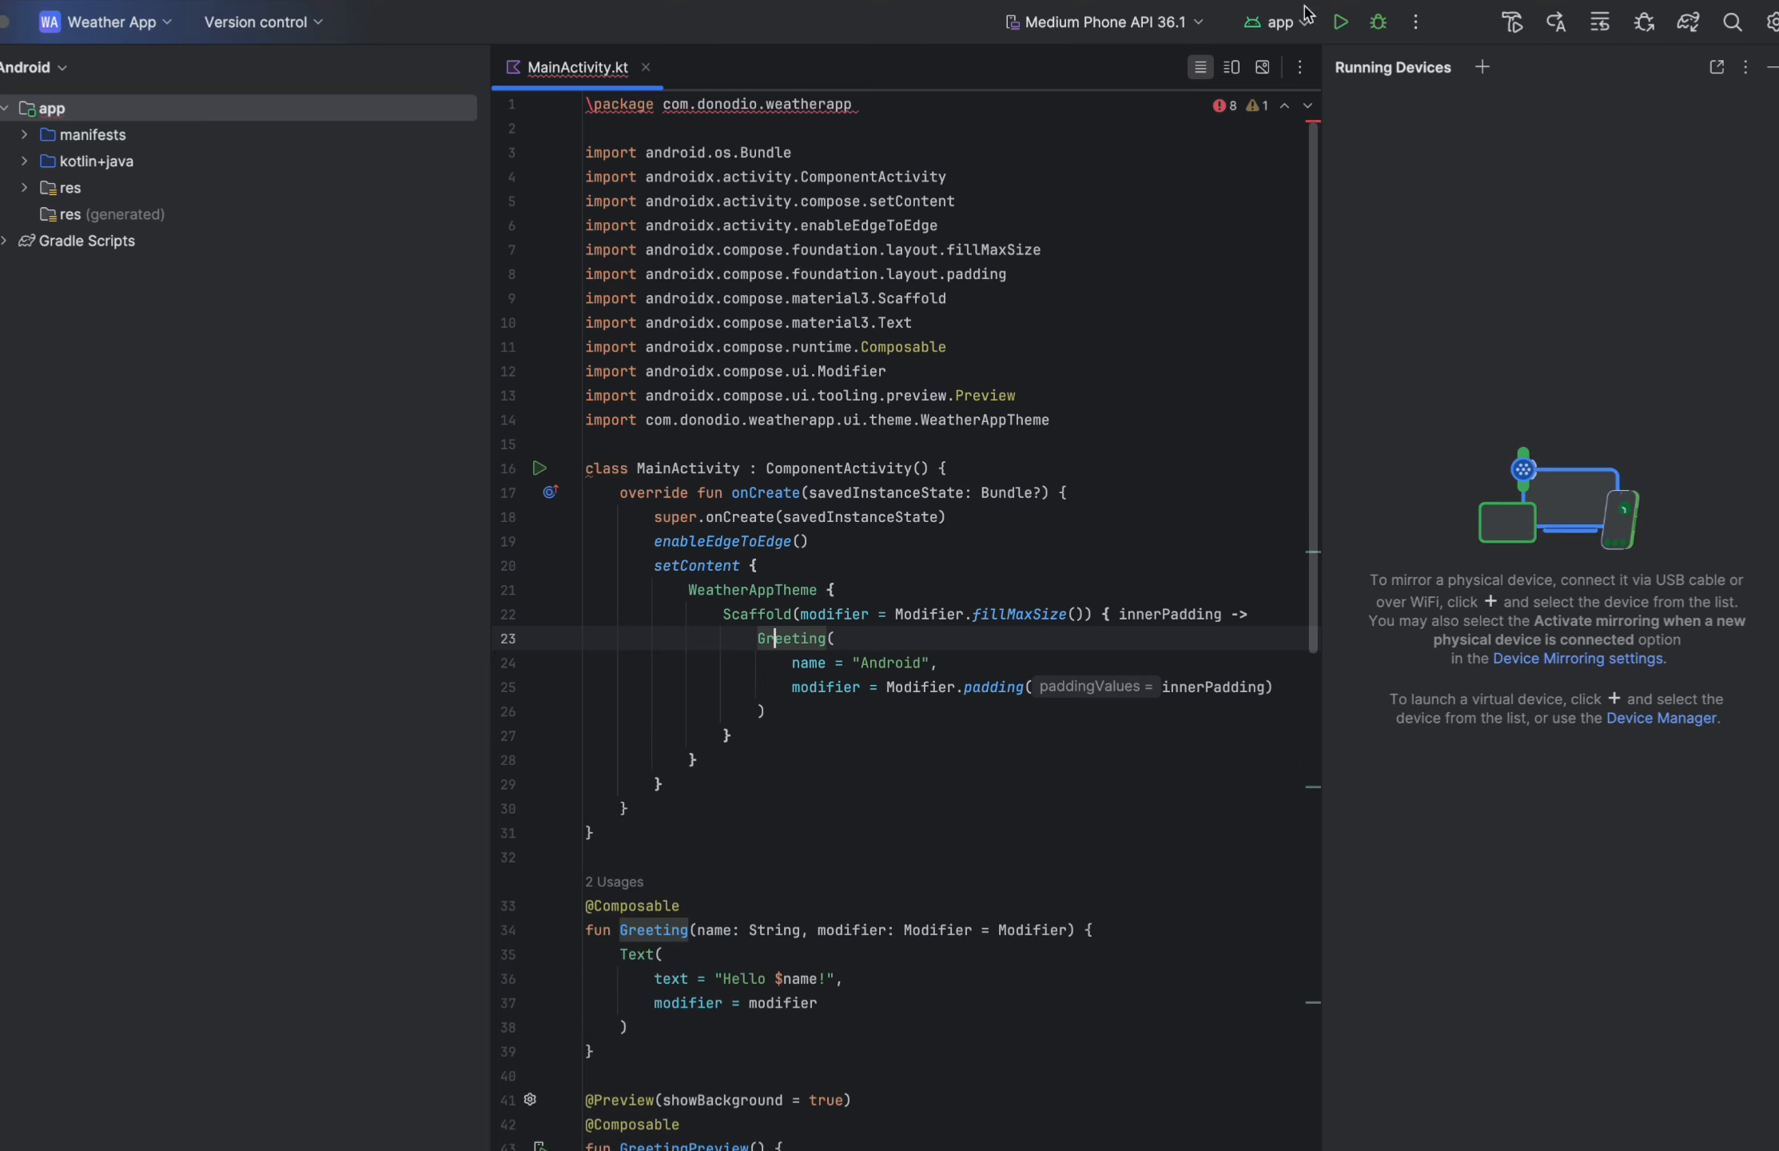
Step: Run the app on the Medium Phone API 36.1 emulator and dismiss the Bluetooth dialog on the device
{"action": "left_click", "coordinate": [1341, 23]}
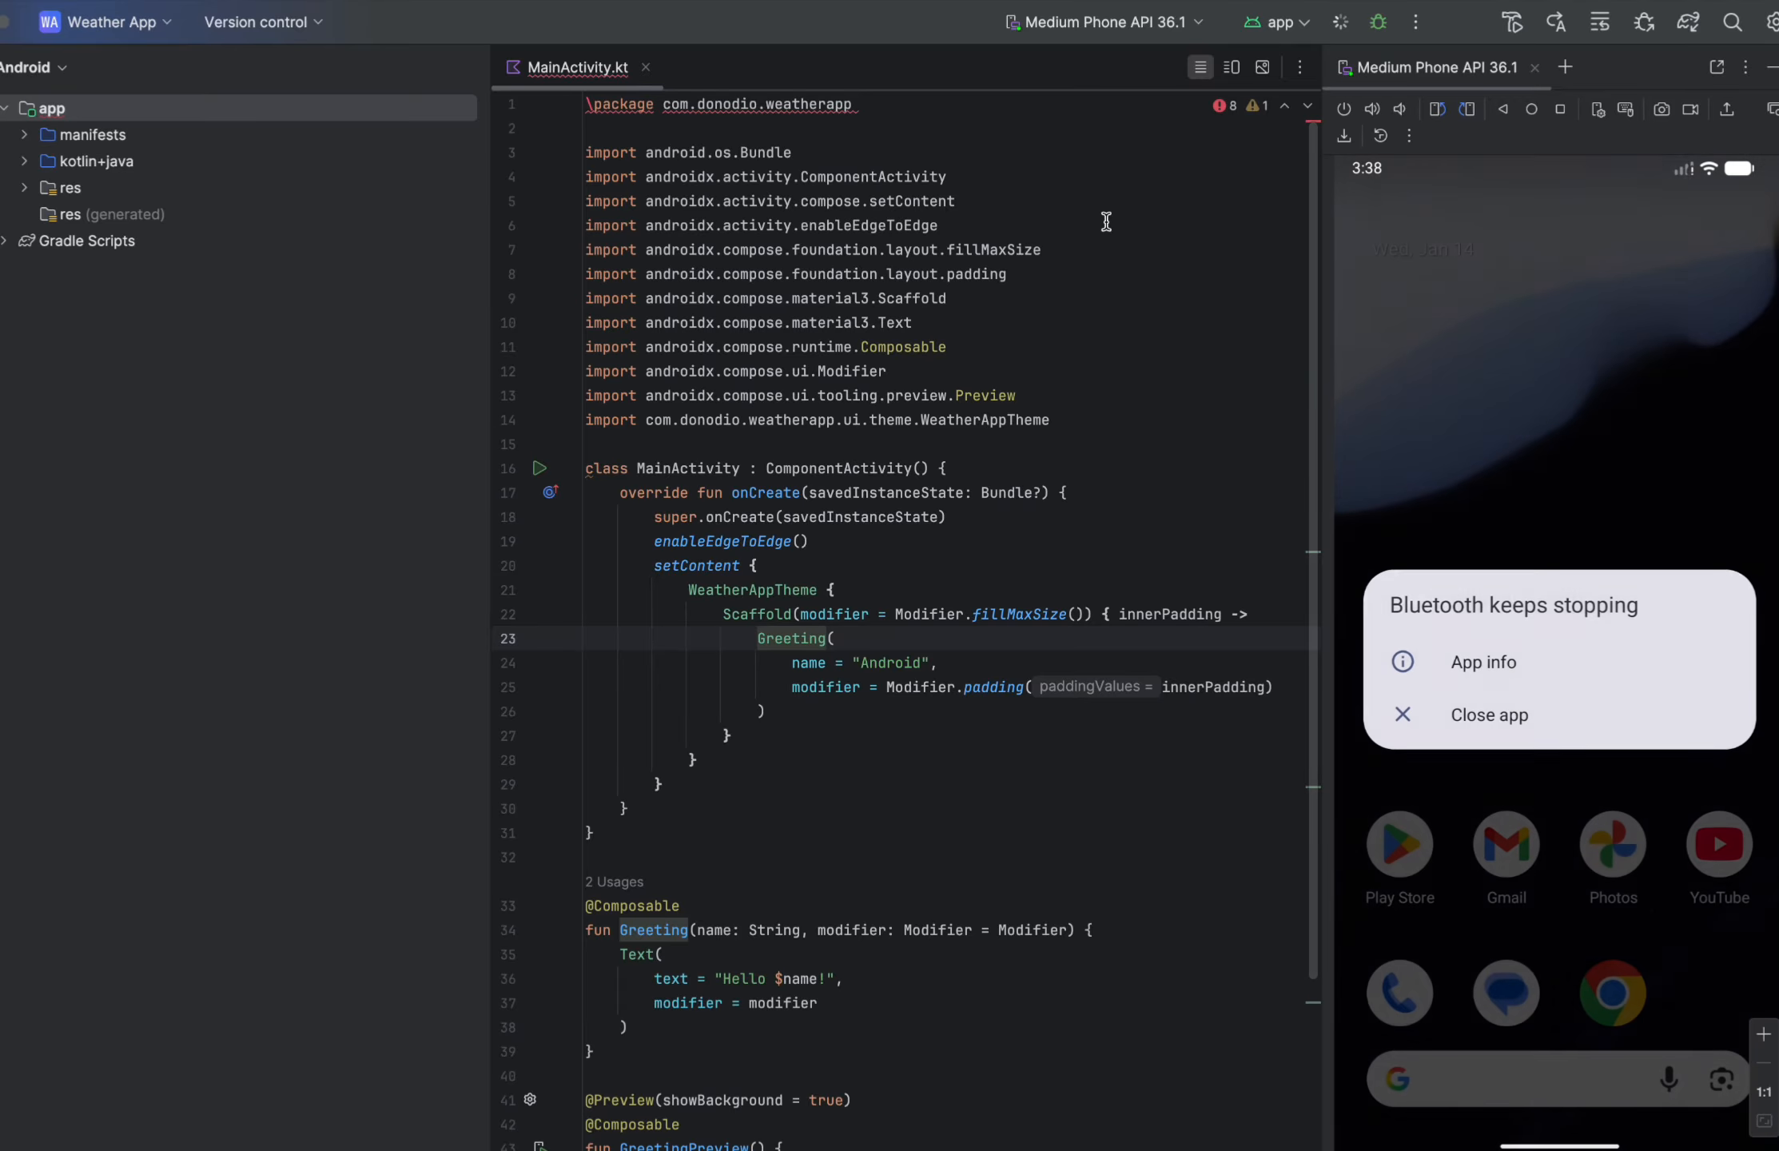
{"action": "left_click", "coordinate": [1551, 508]}
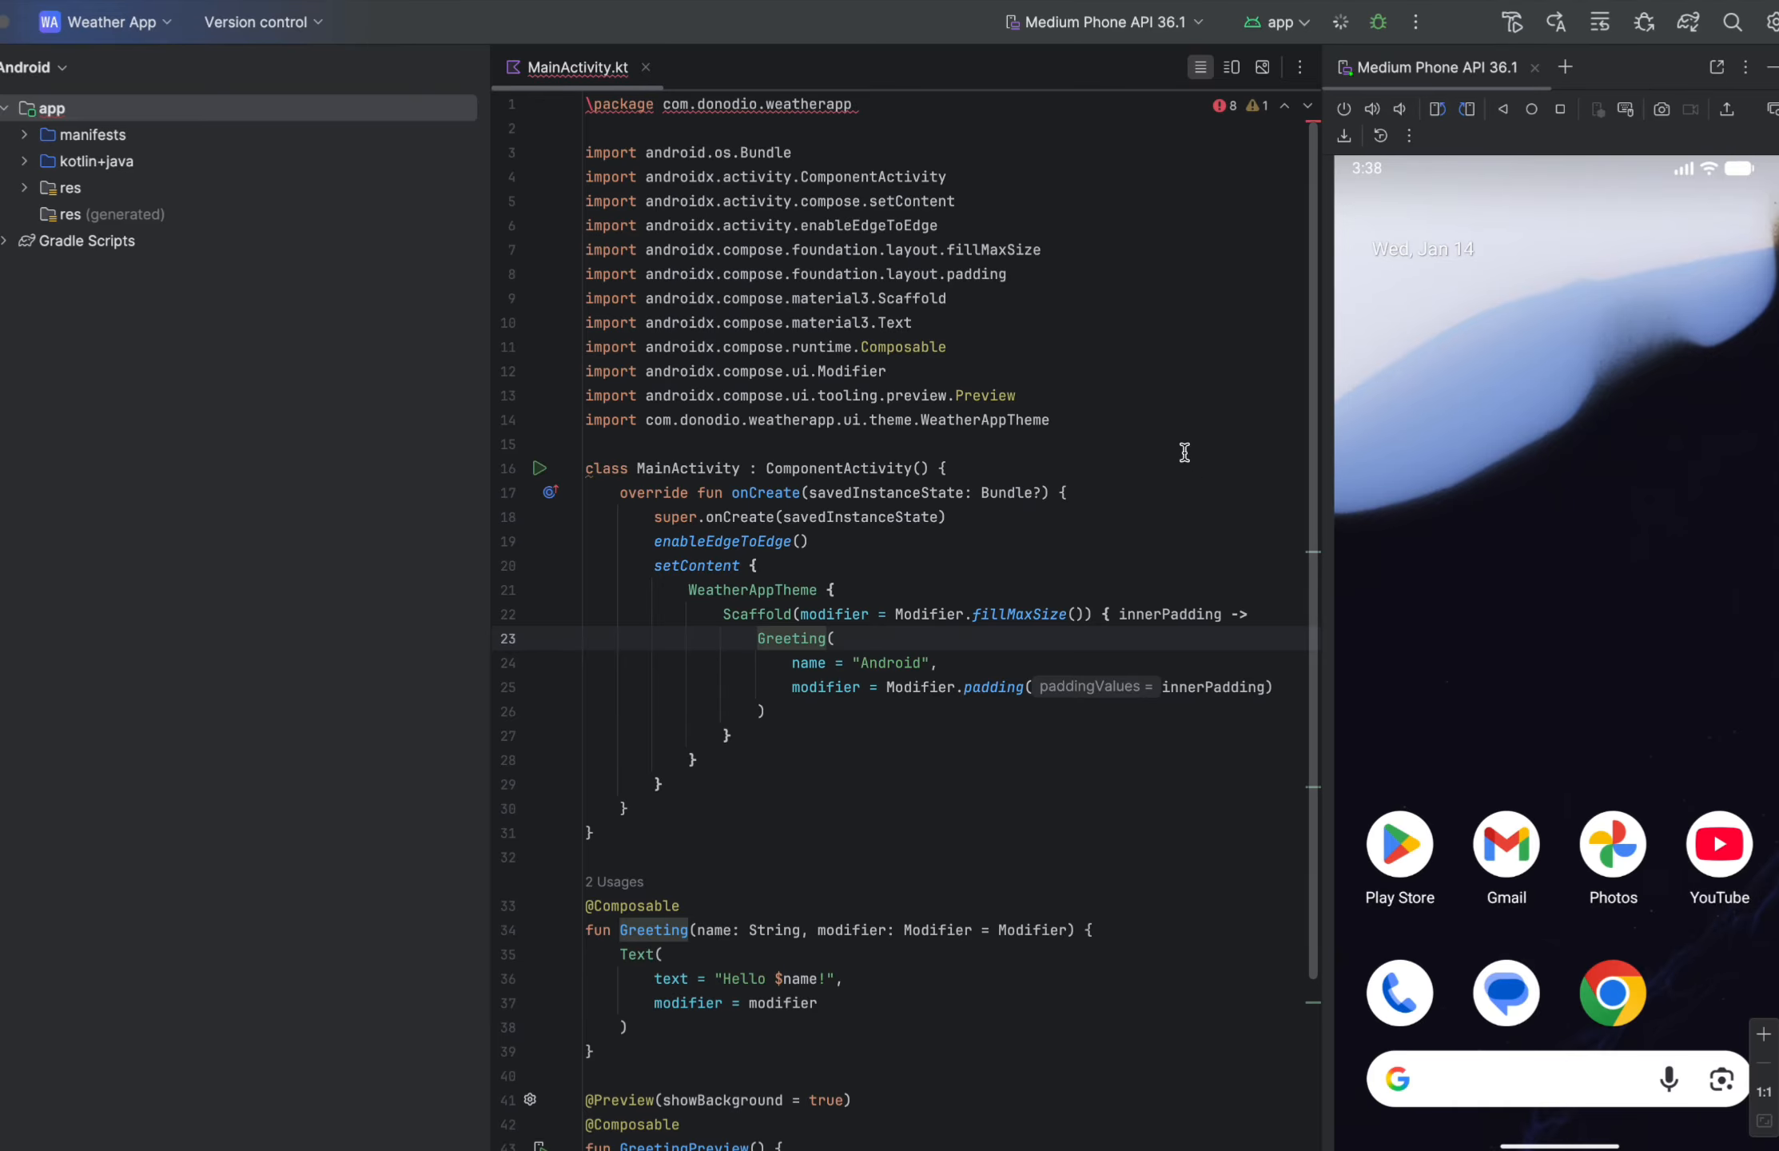
{"action": "left_click", "coordinate": [719, 104]}
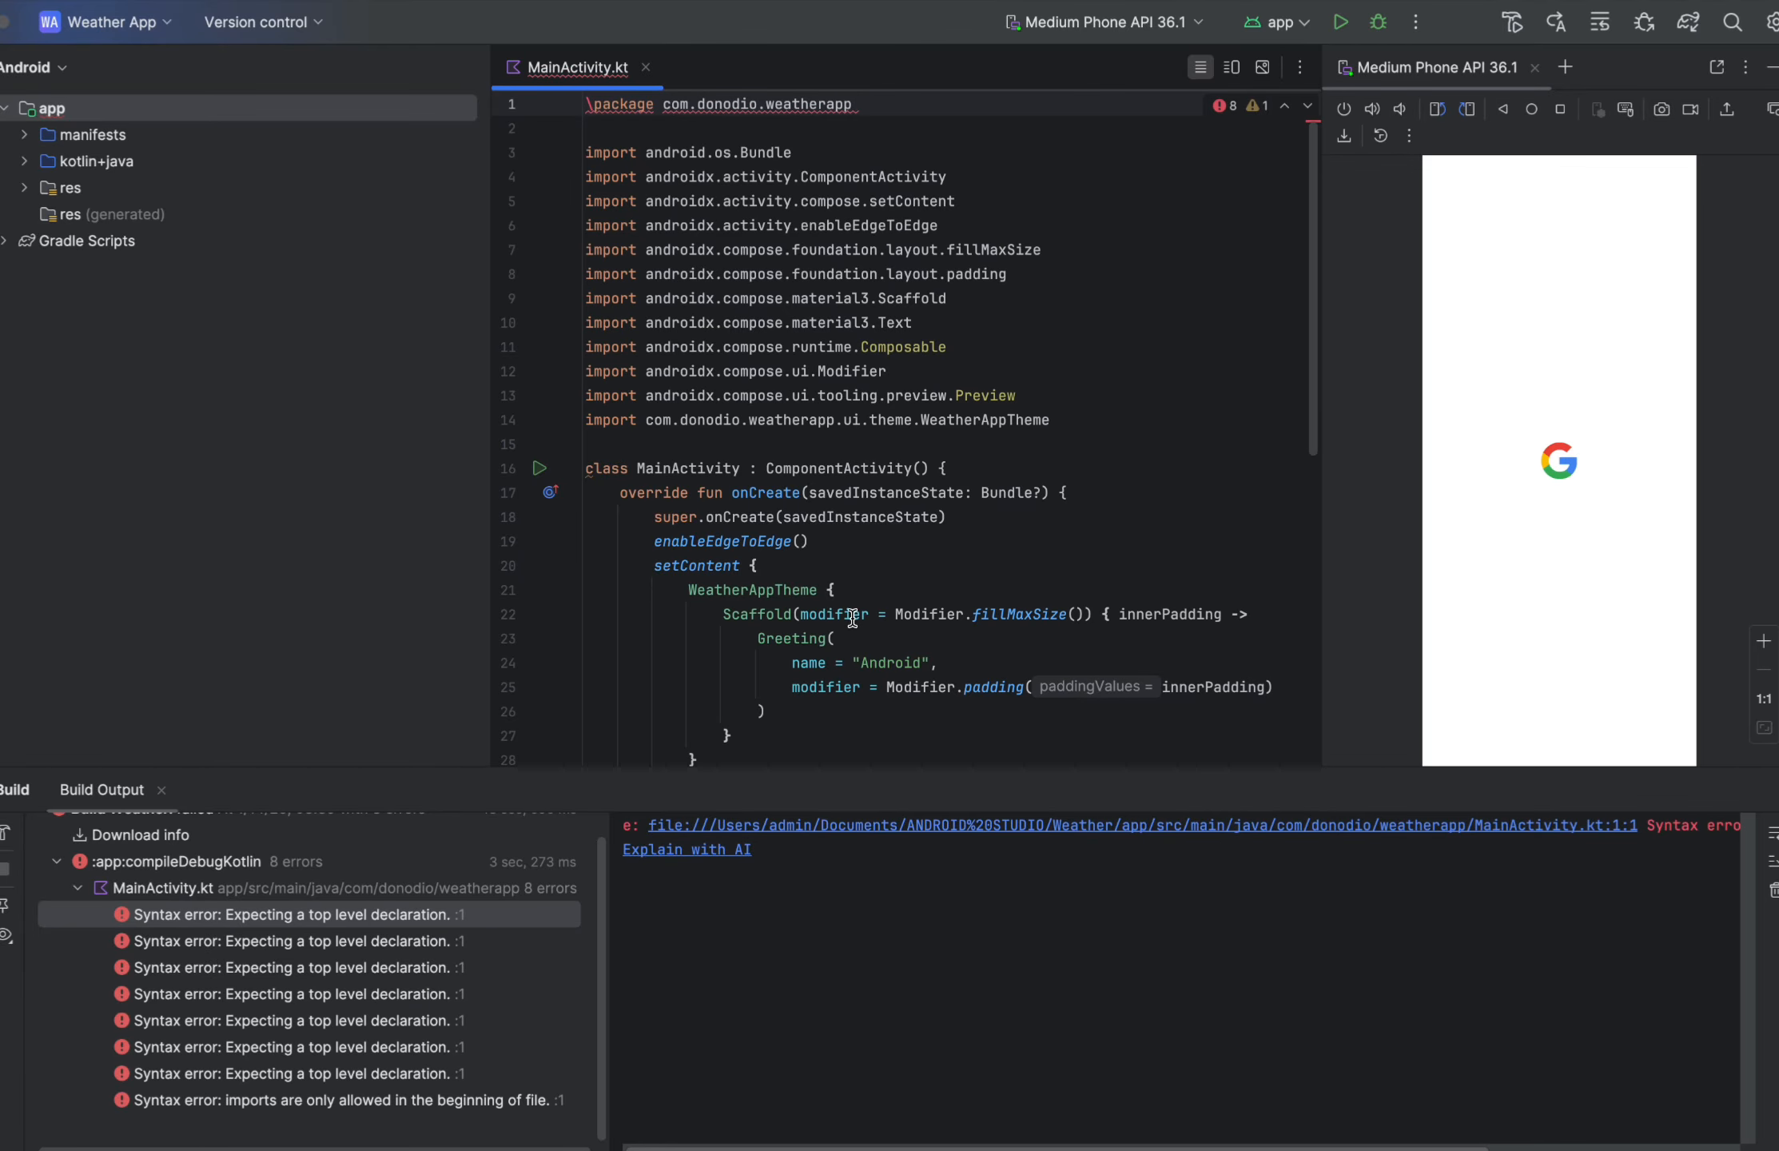
Step: Delete the stray backslash before the package declaration in MainActivity.kt and run the app again on the emulator
{"action": "scroll", "coordinate": [854, 607], "scroll_direction": "down", "scroll_amount": 3}
{"action": "scroll", "coordinate": [855, 593], "scroll_direction": "down", "scroll_amount": 9}
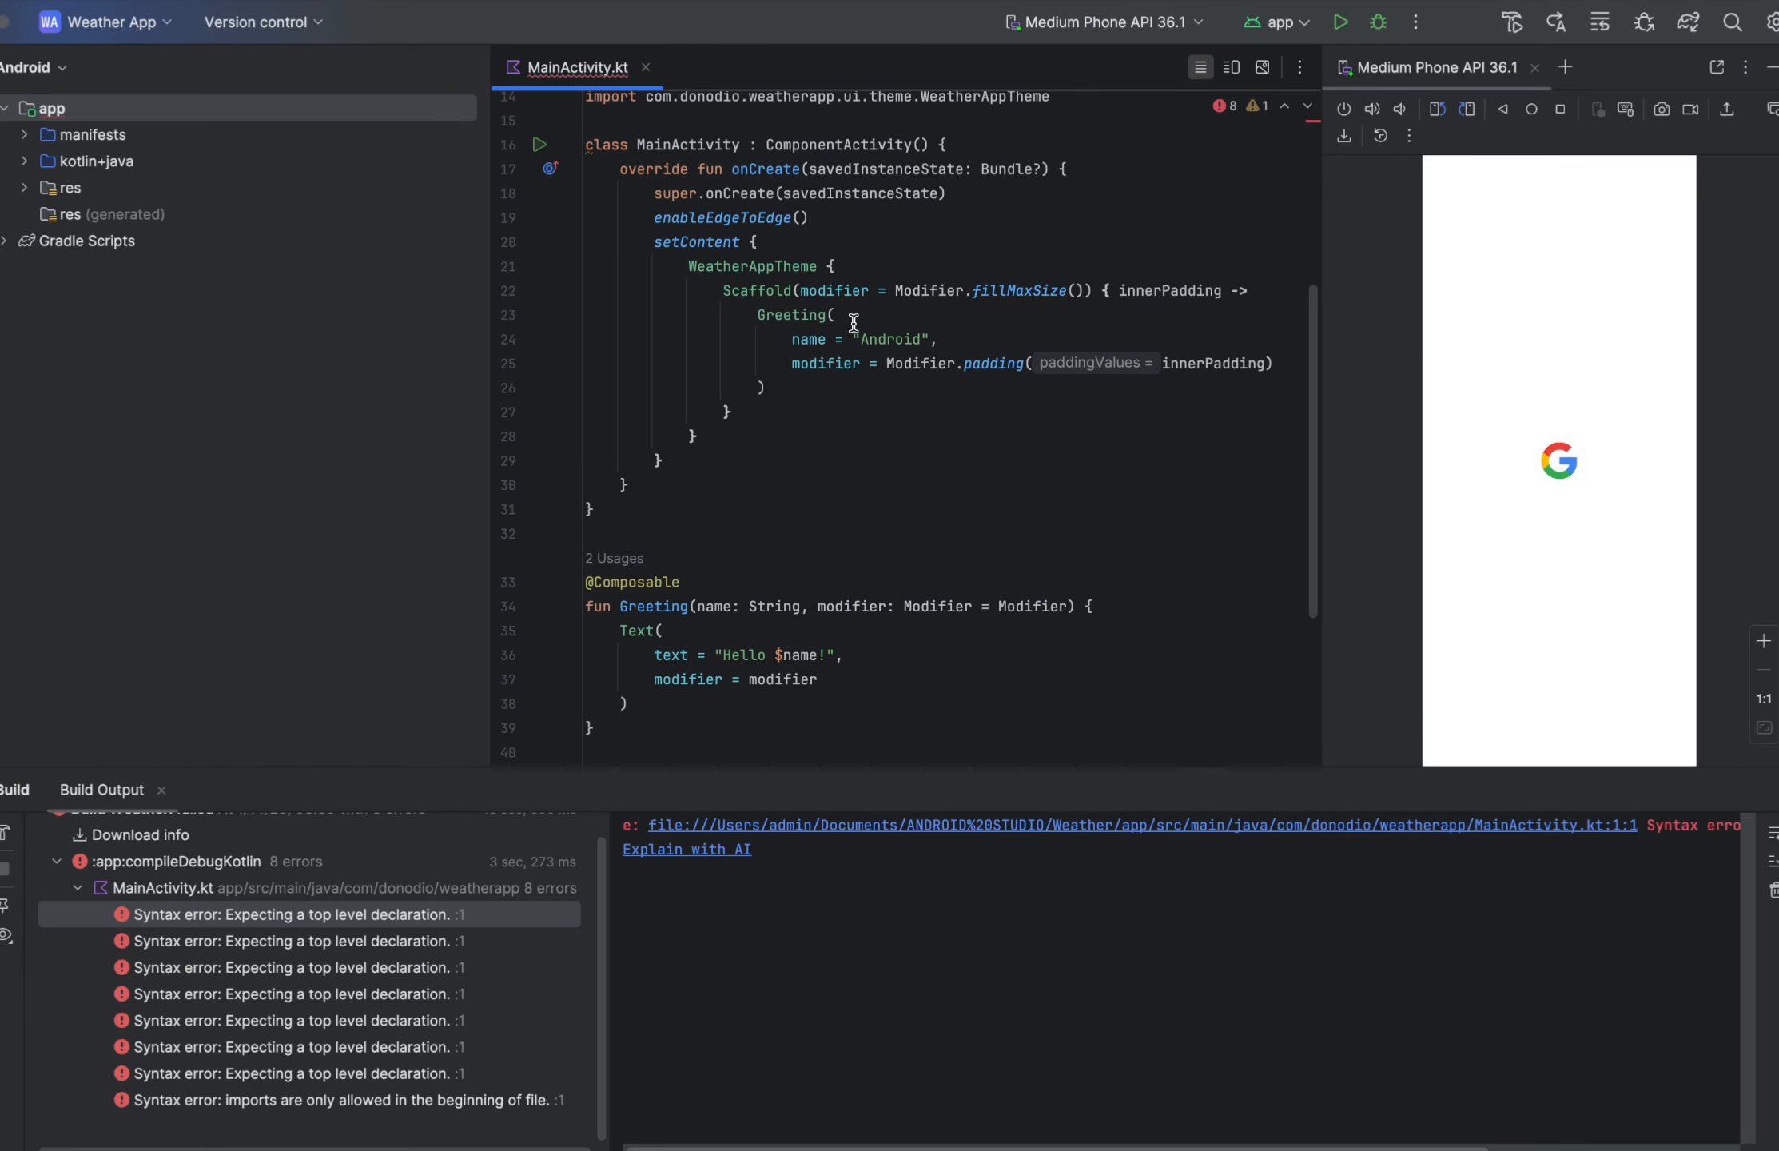
{"action": "left_click", "coordinate": [918, 339]}
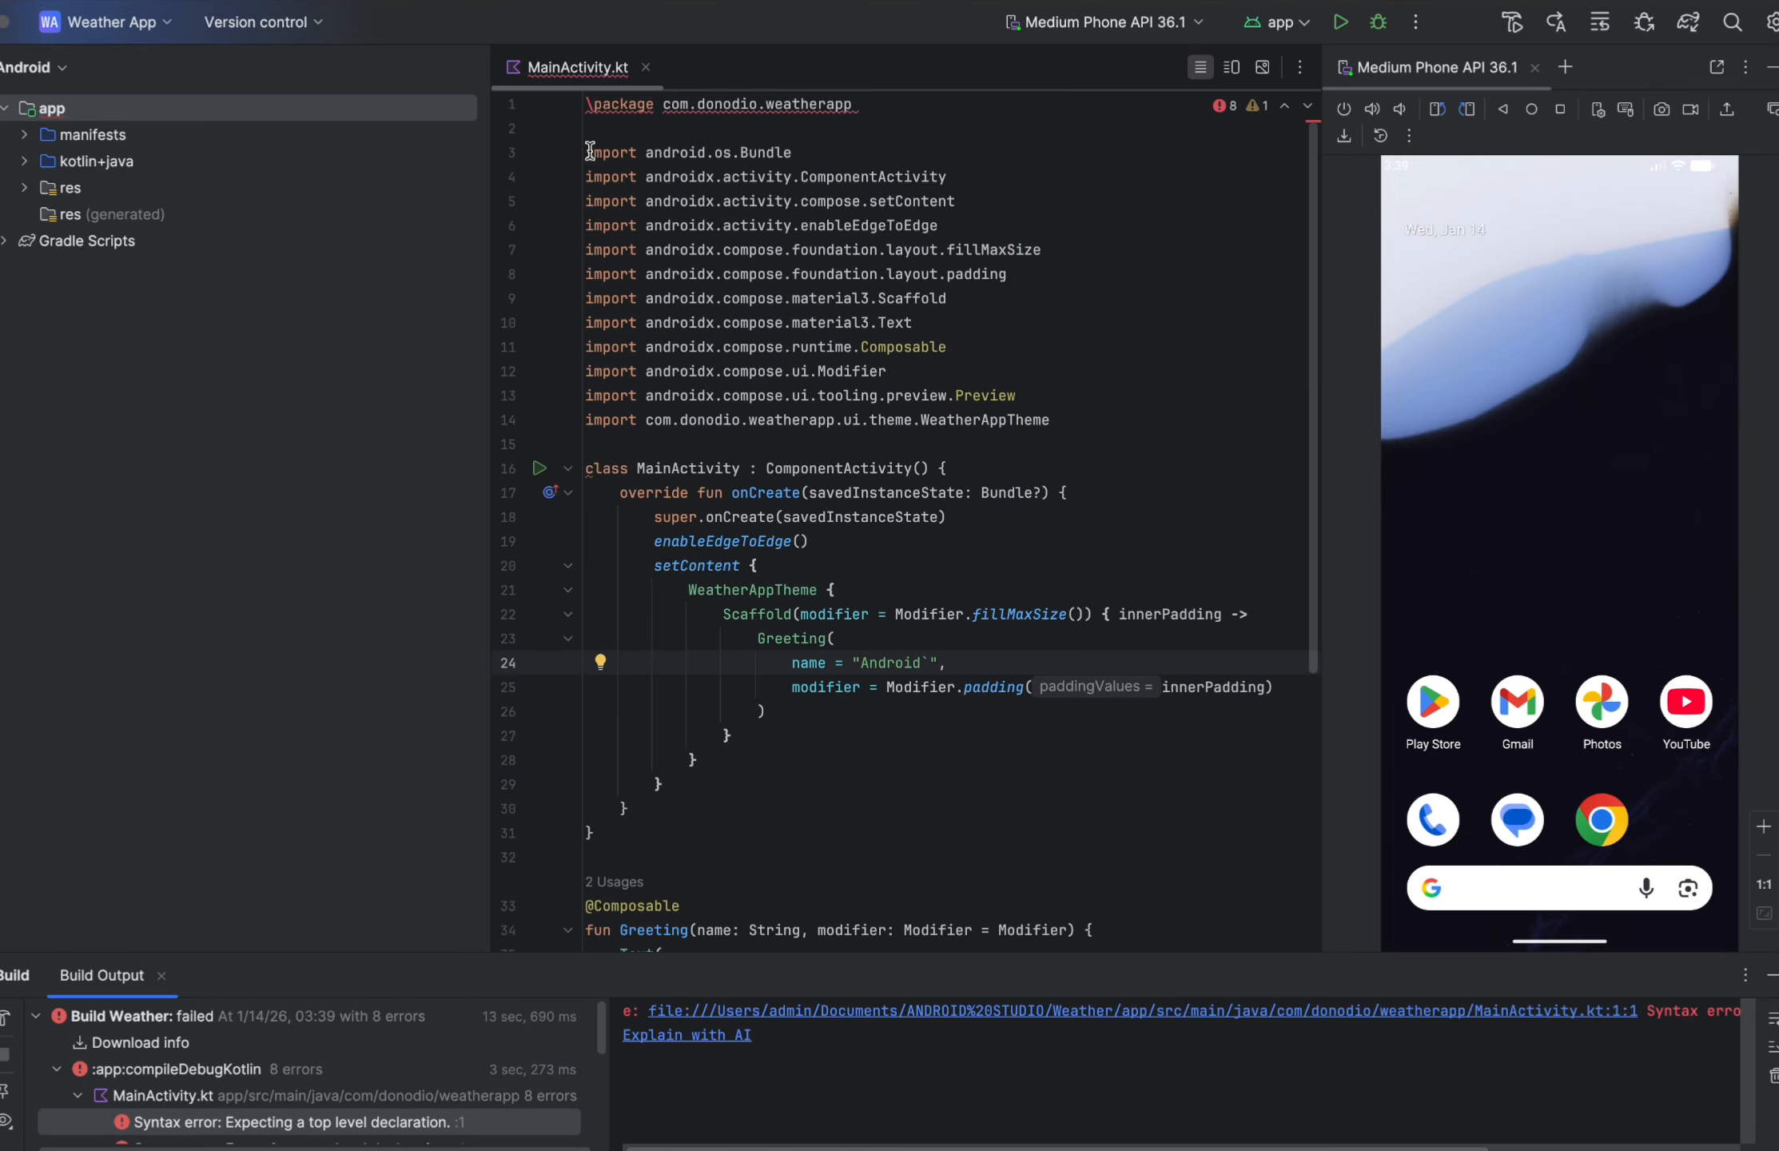
{"action": "left_click", "coordinate": [594, 105]}
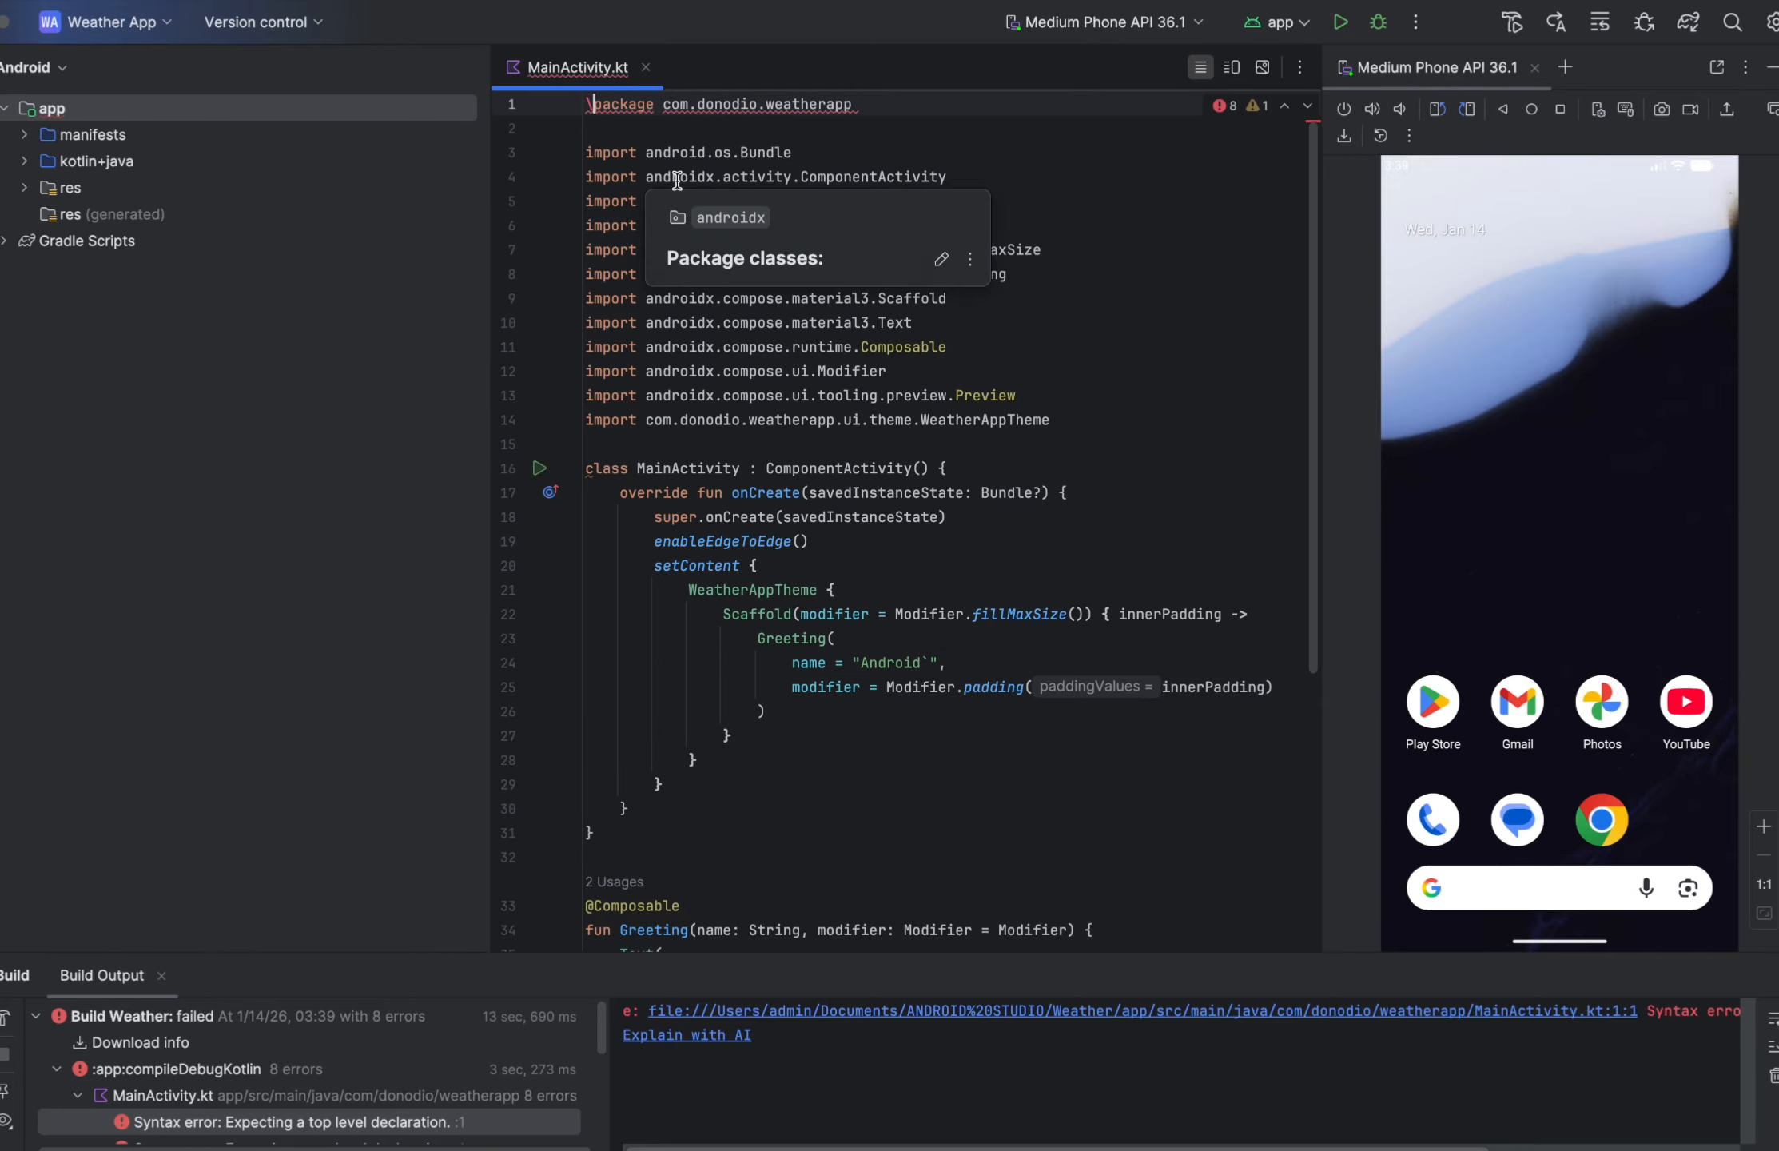
{"action": "key", "text": "BackSpace"}
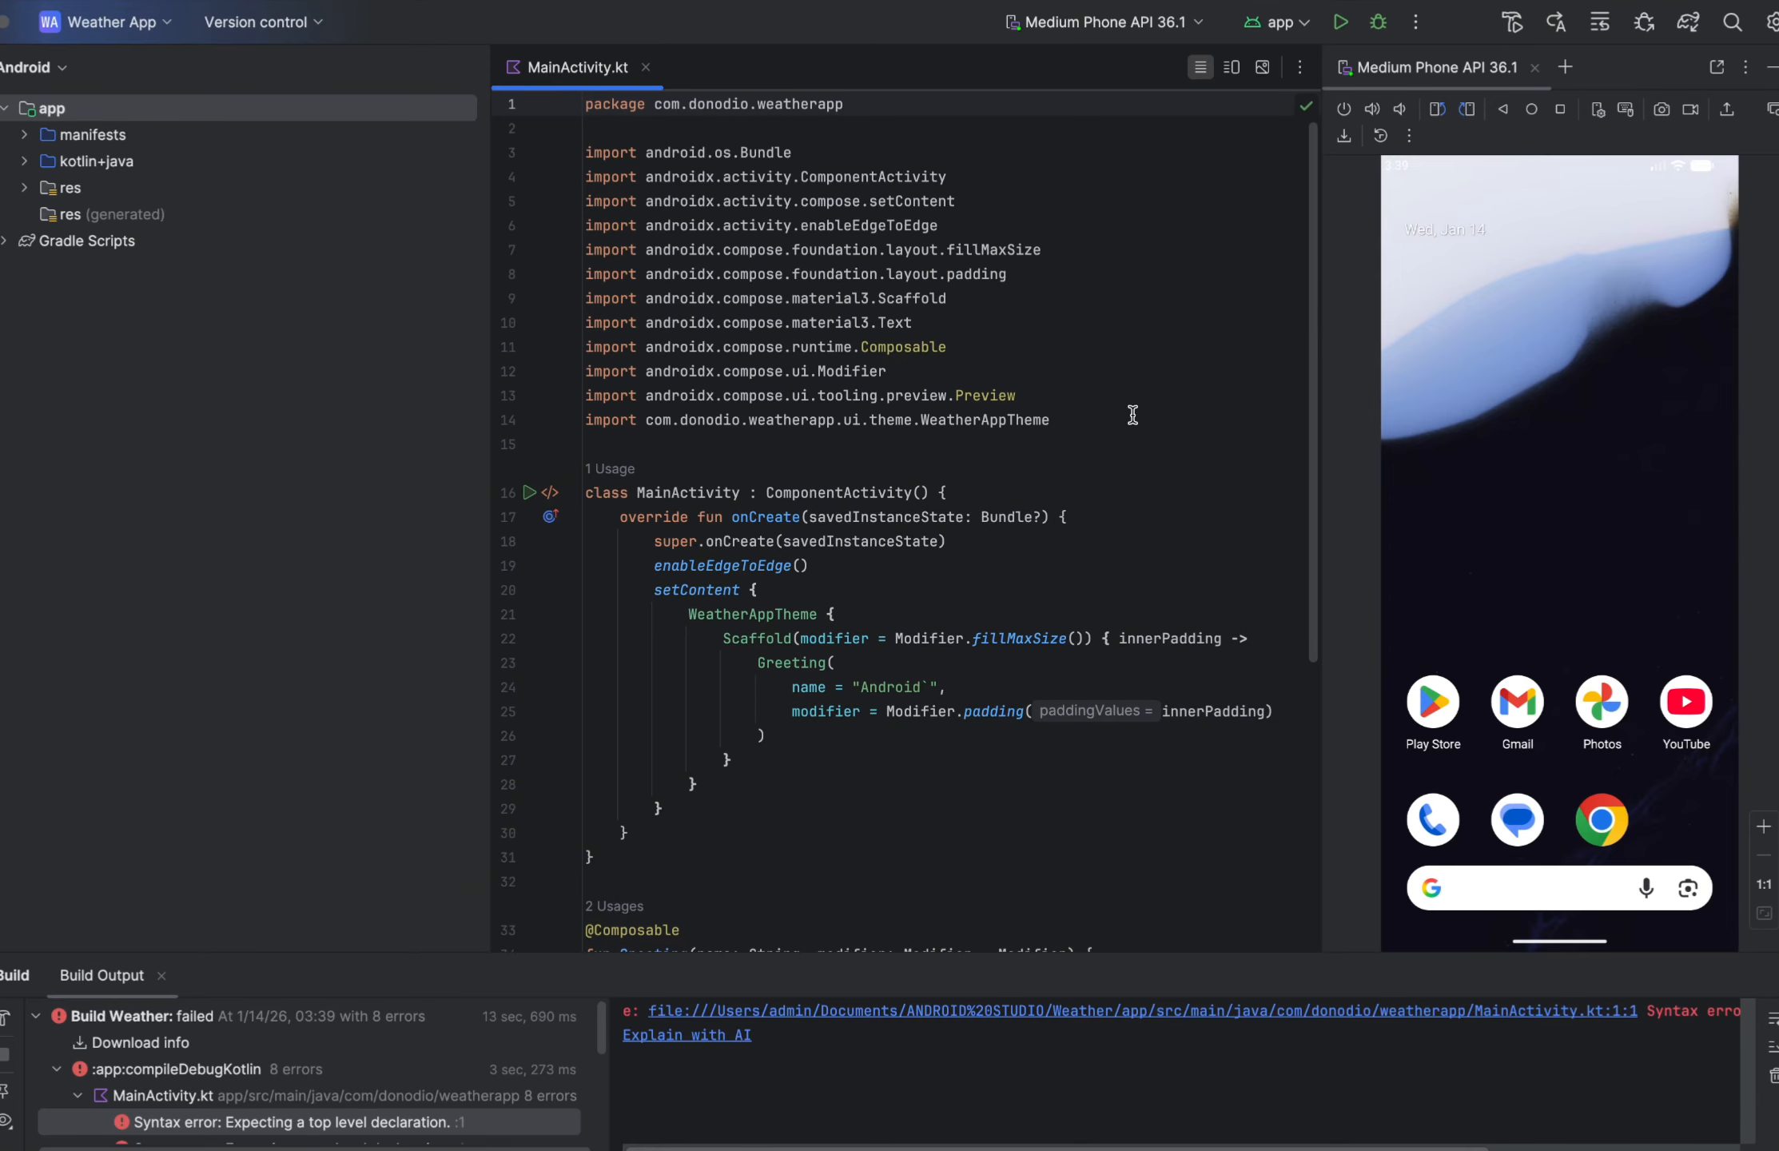
{"action": "left_click", "coordinate": [1341, 24]}
{"action": "mouse_move", "coordinate": [893, 1133]}
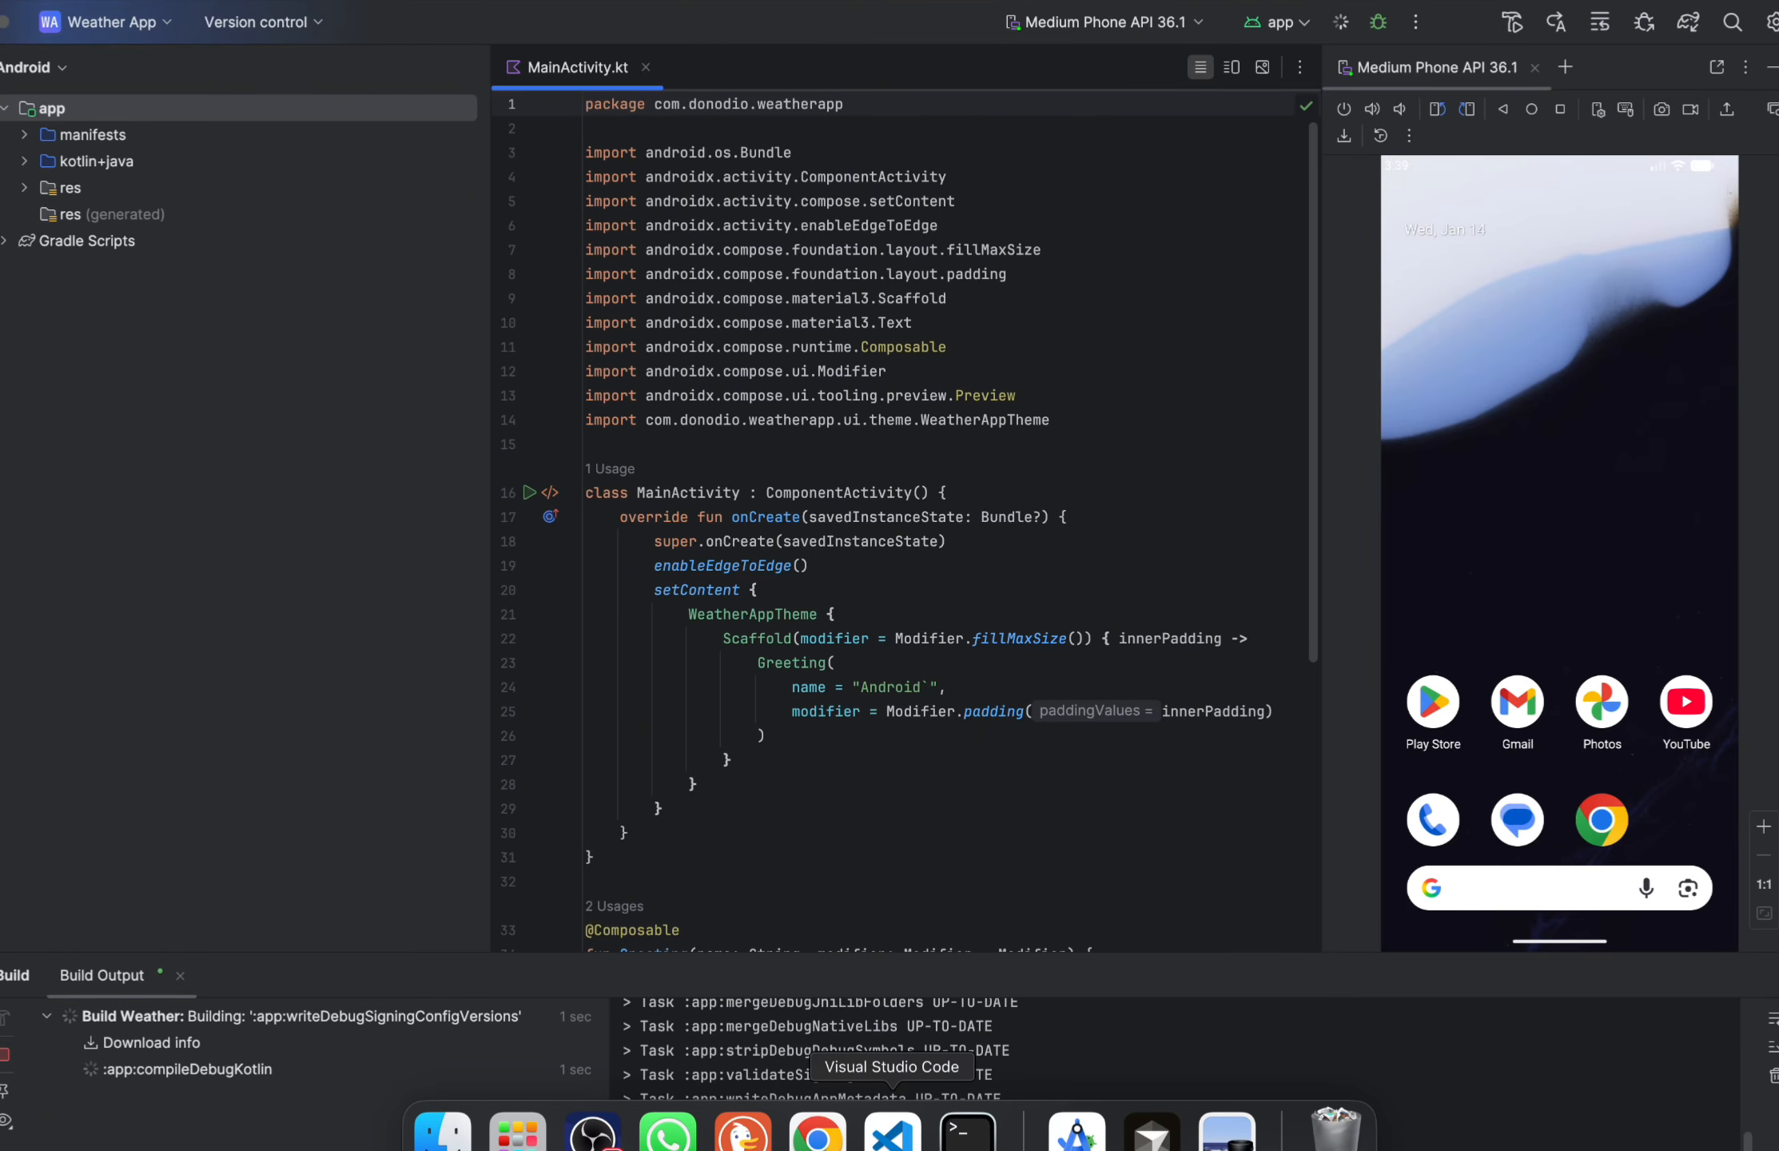
{"action": "type", "text": "`"}
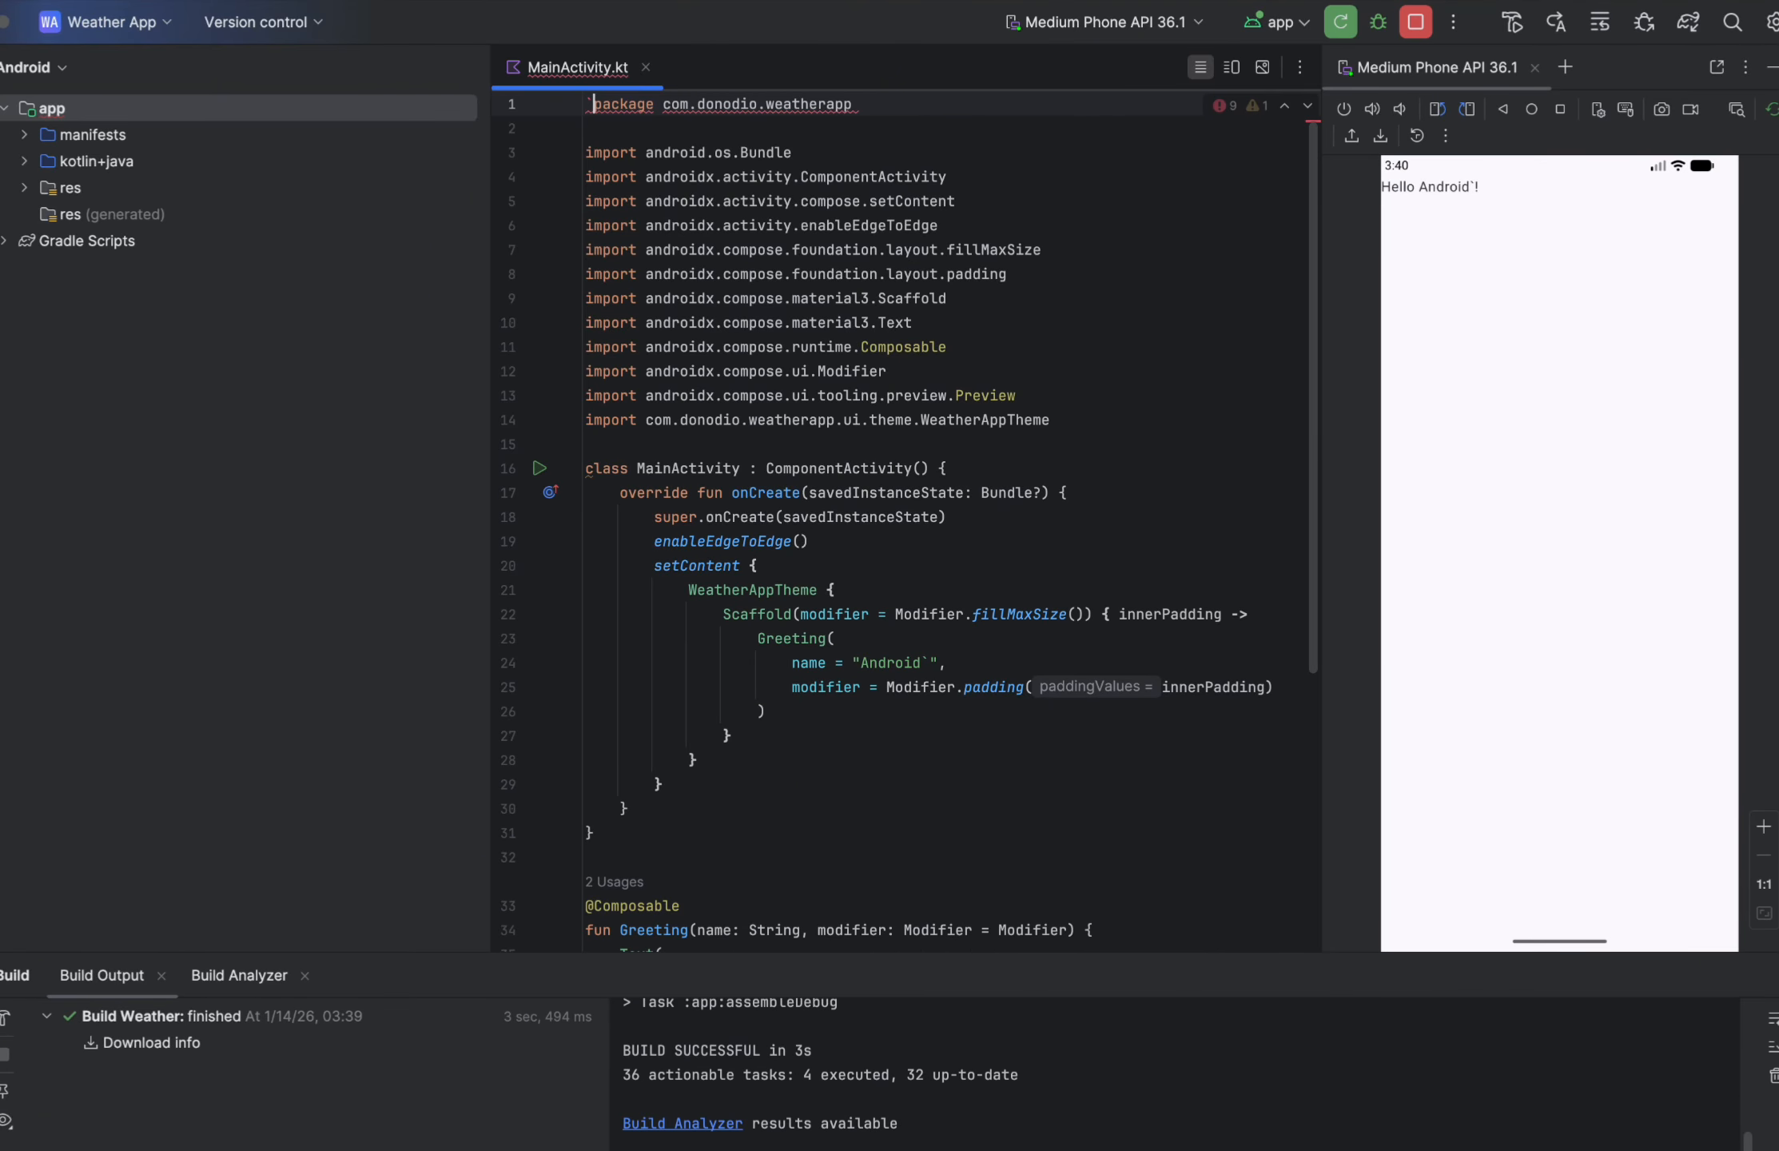
{"action": "key", "text": "BackSpace"}
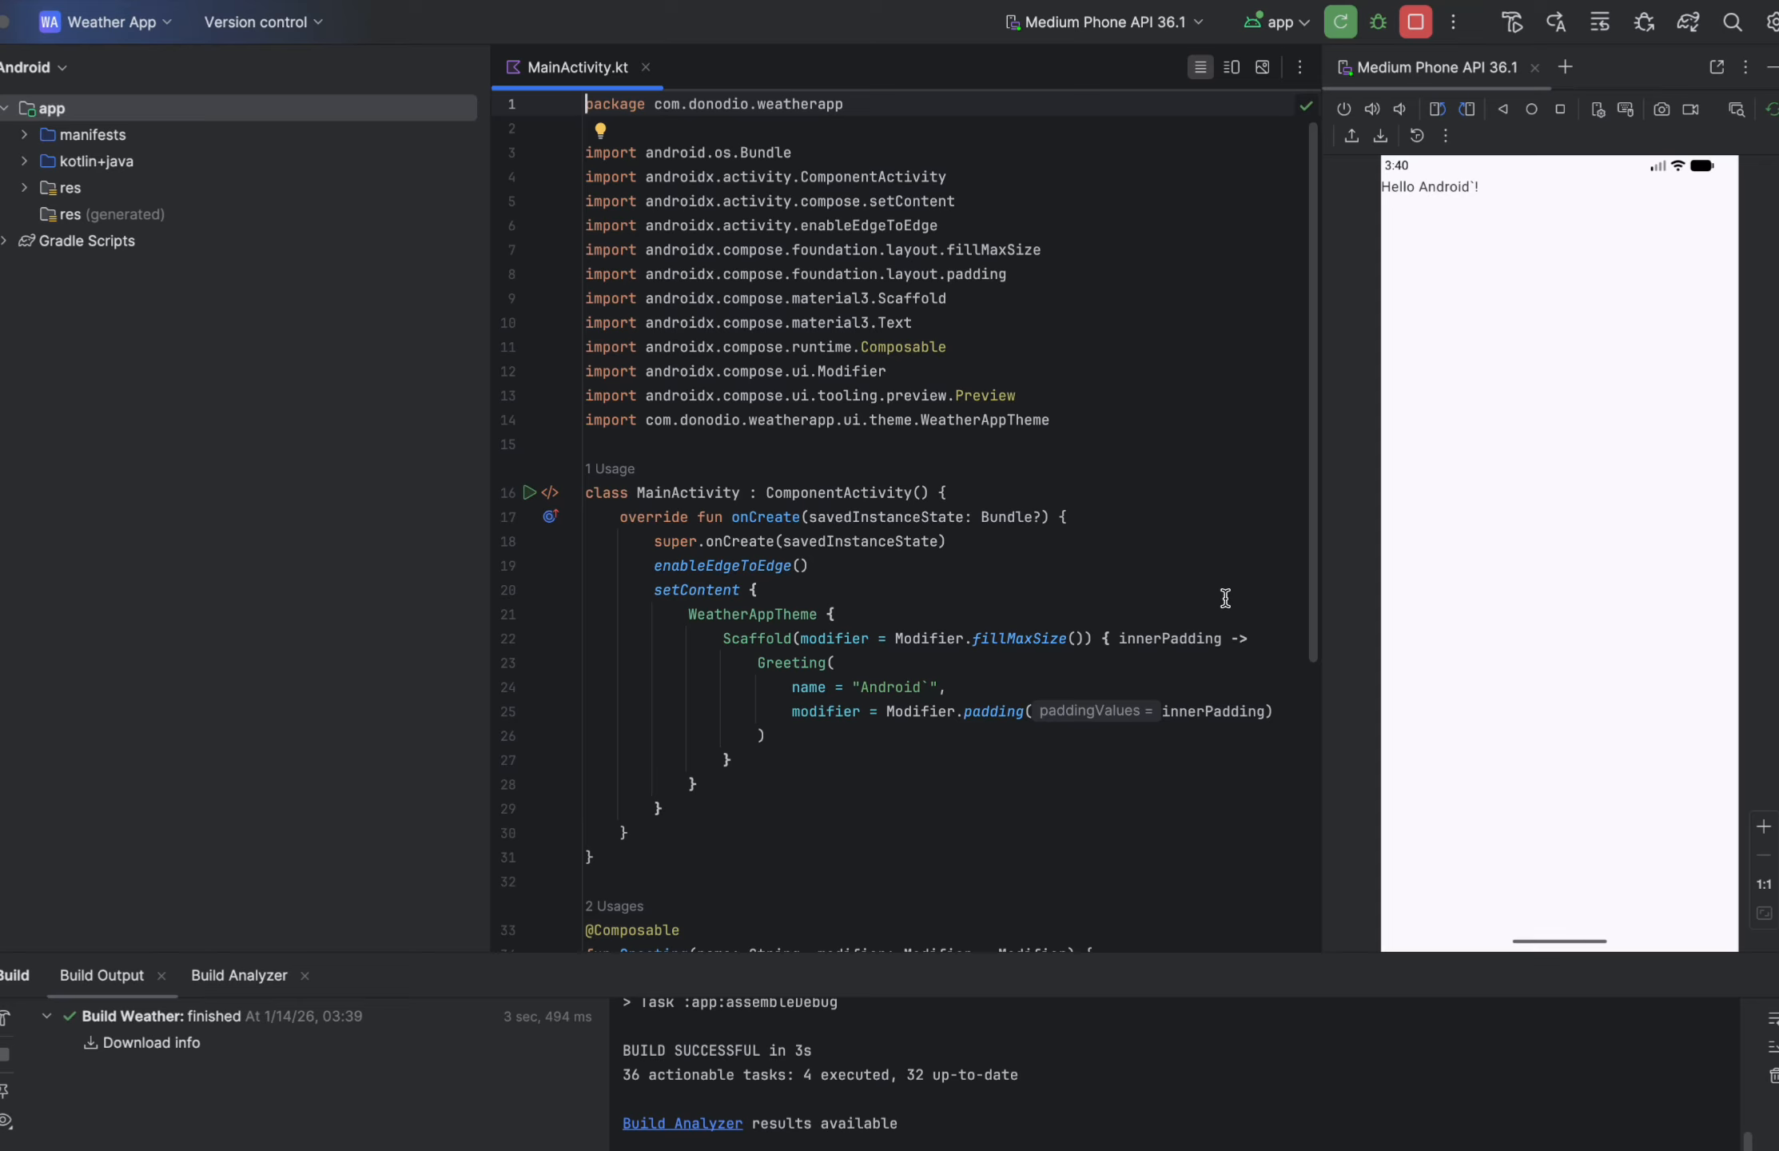
Step: Set the name passed to Greeting in MainActivity to the developer's name, as in the package name, and rerun the app
{"action": "scroll", "coordinate": [973, 608], "scroll_direction": "down", "scroll_amount": 2}
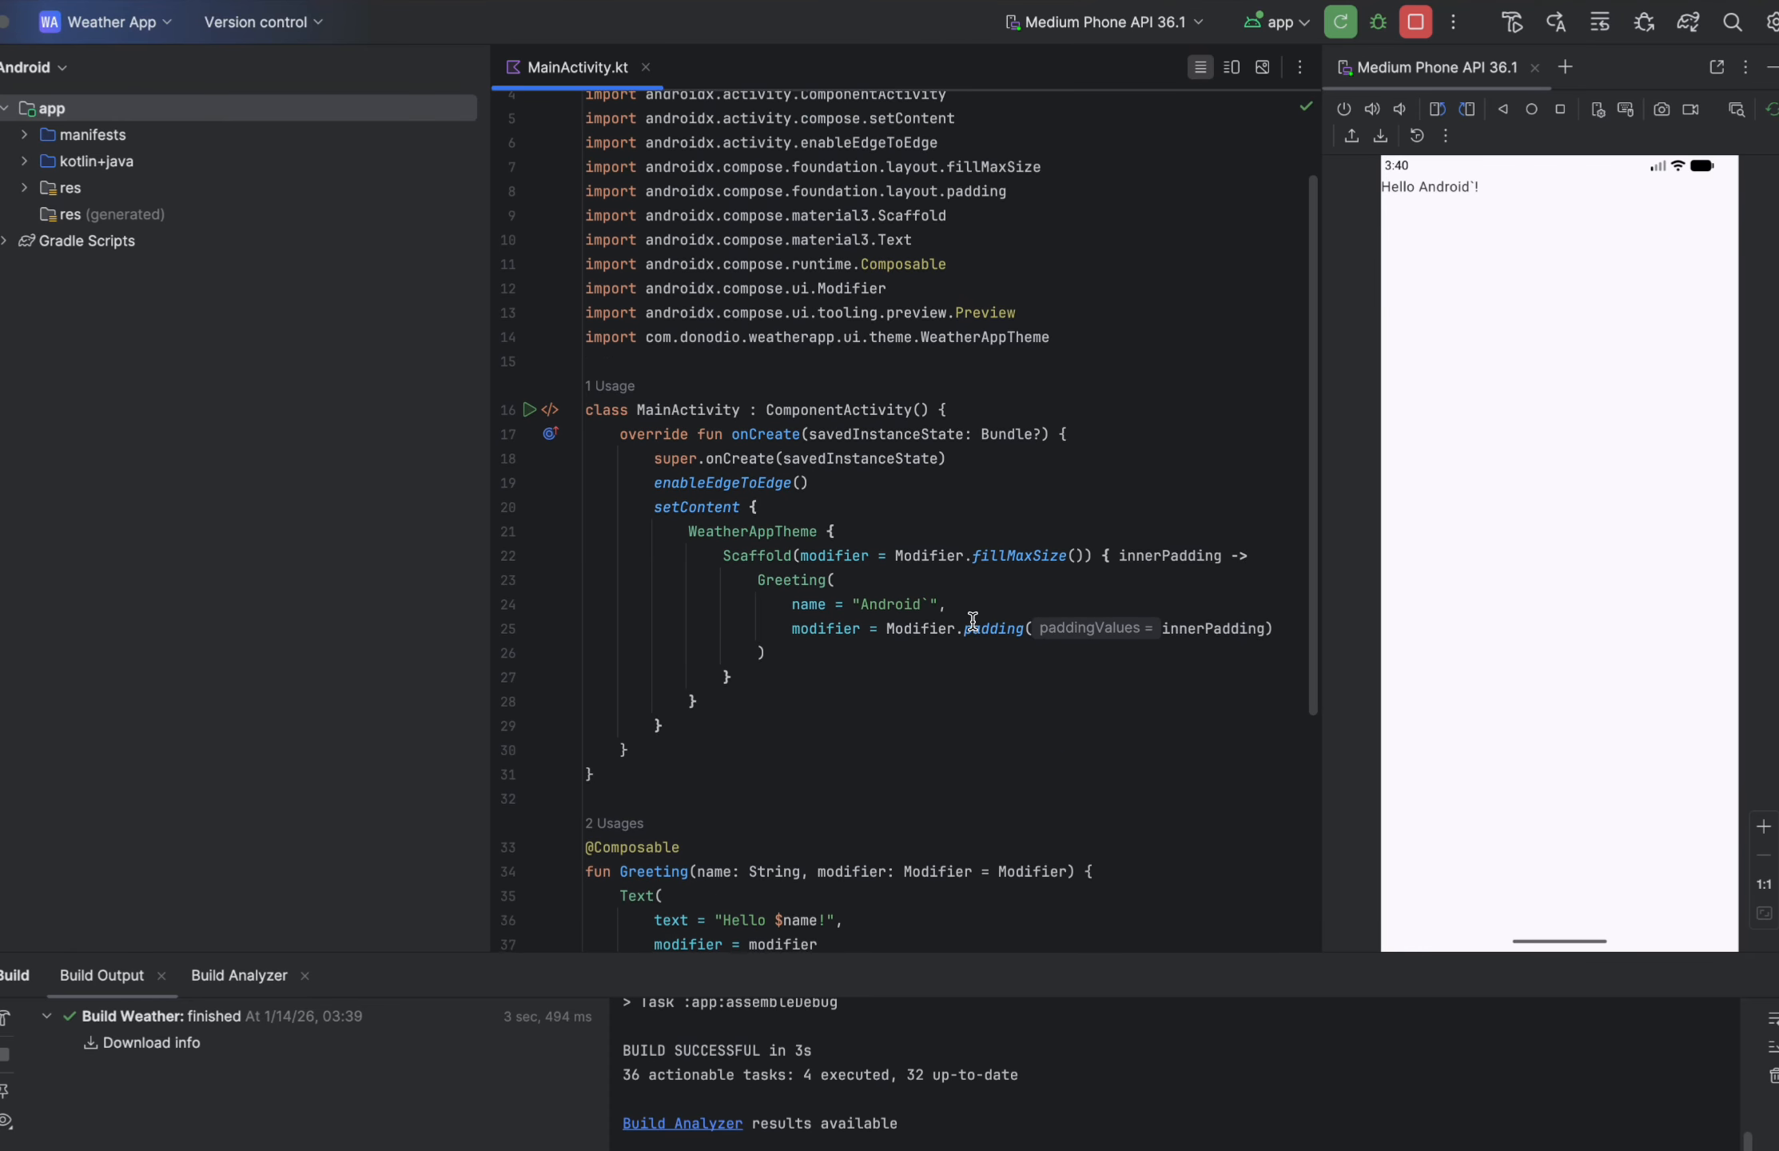
{"action": "scroll", "coordinate": [917, 715], "scroll_direction": "down", "scroll_amount": 3}
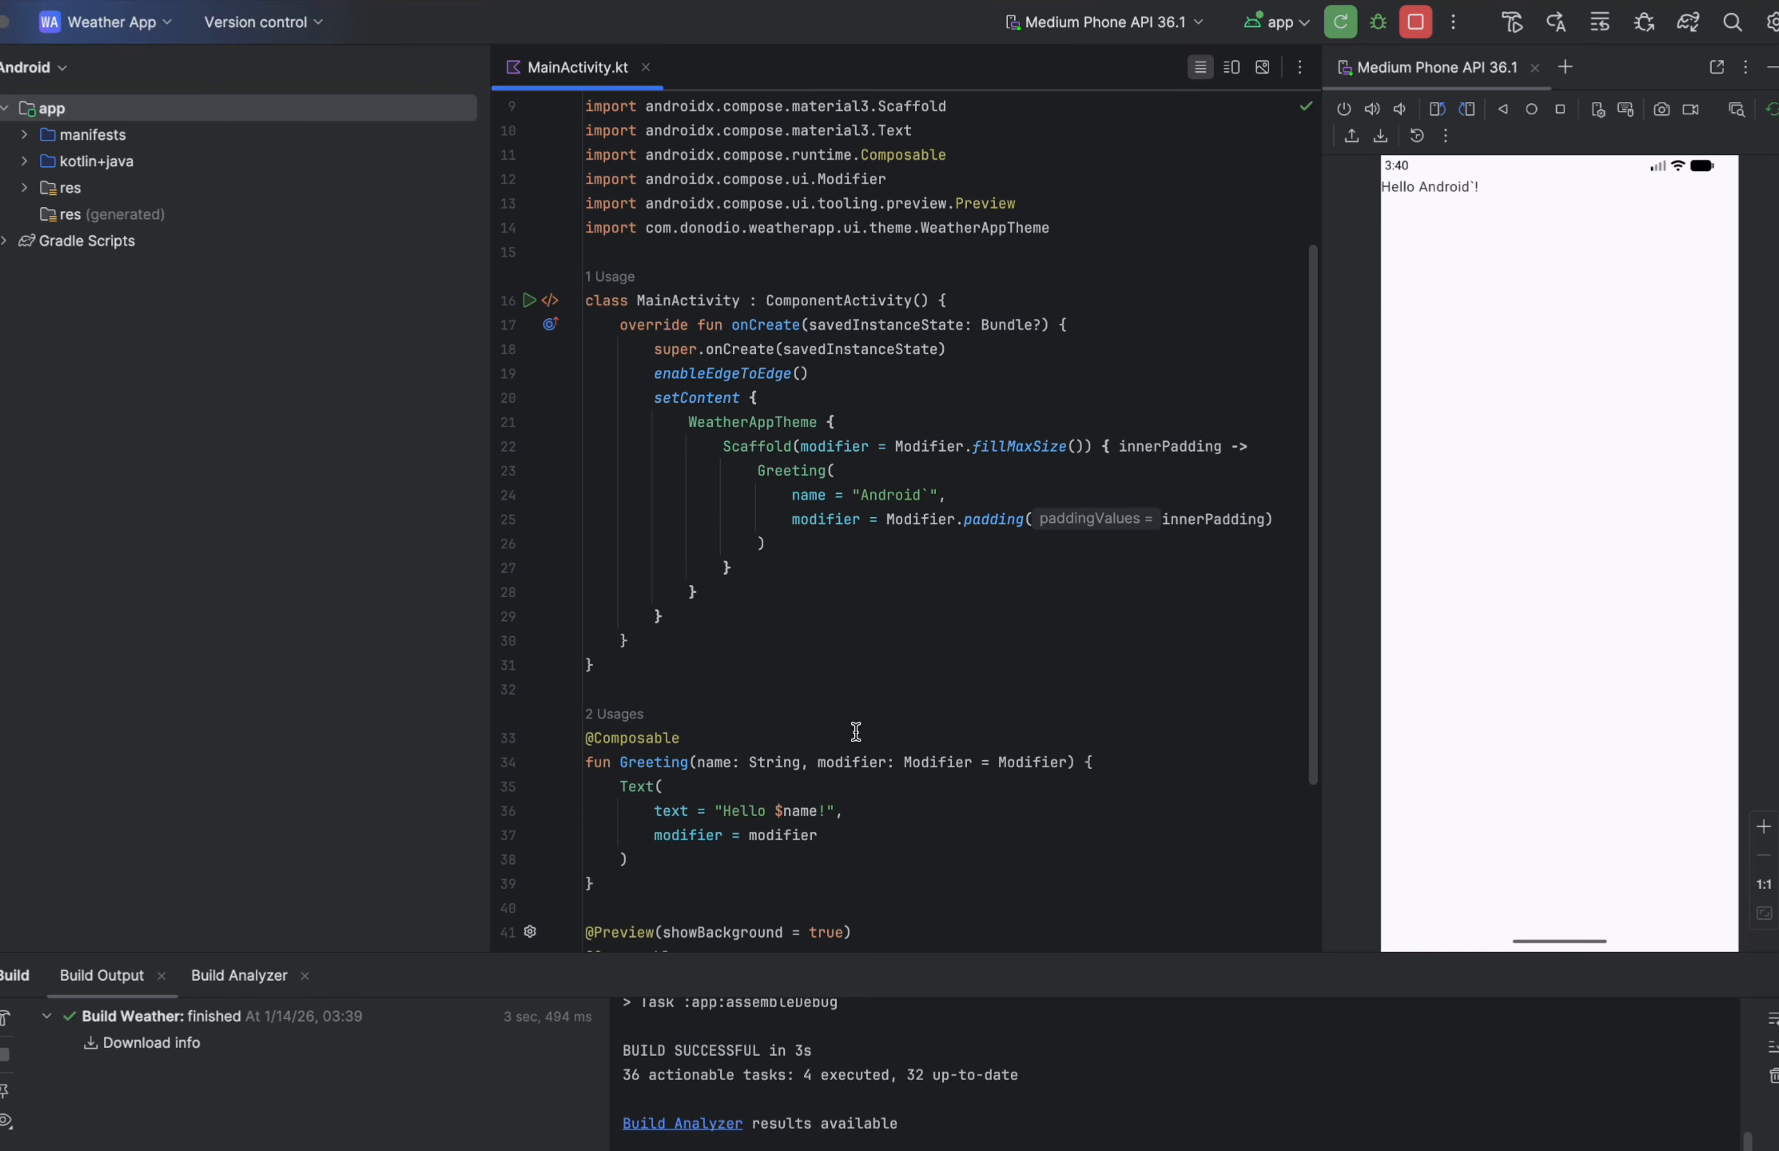
{"action": "left_click", "coordinate": [923, 495]}
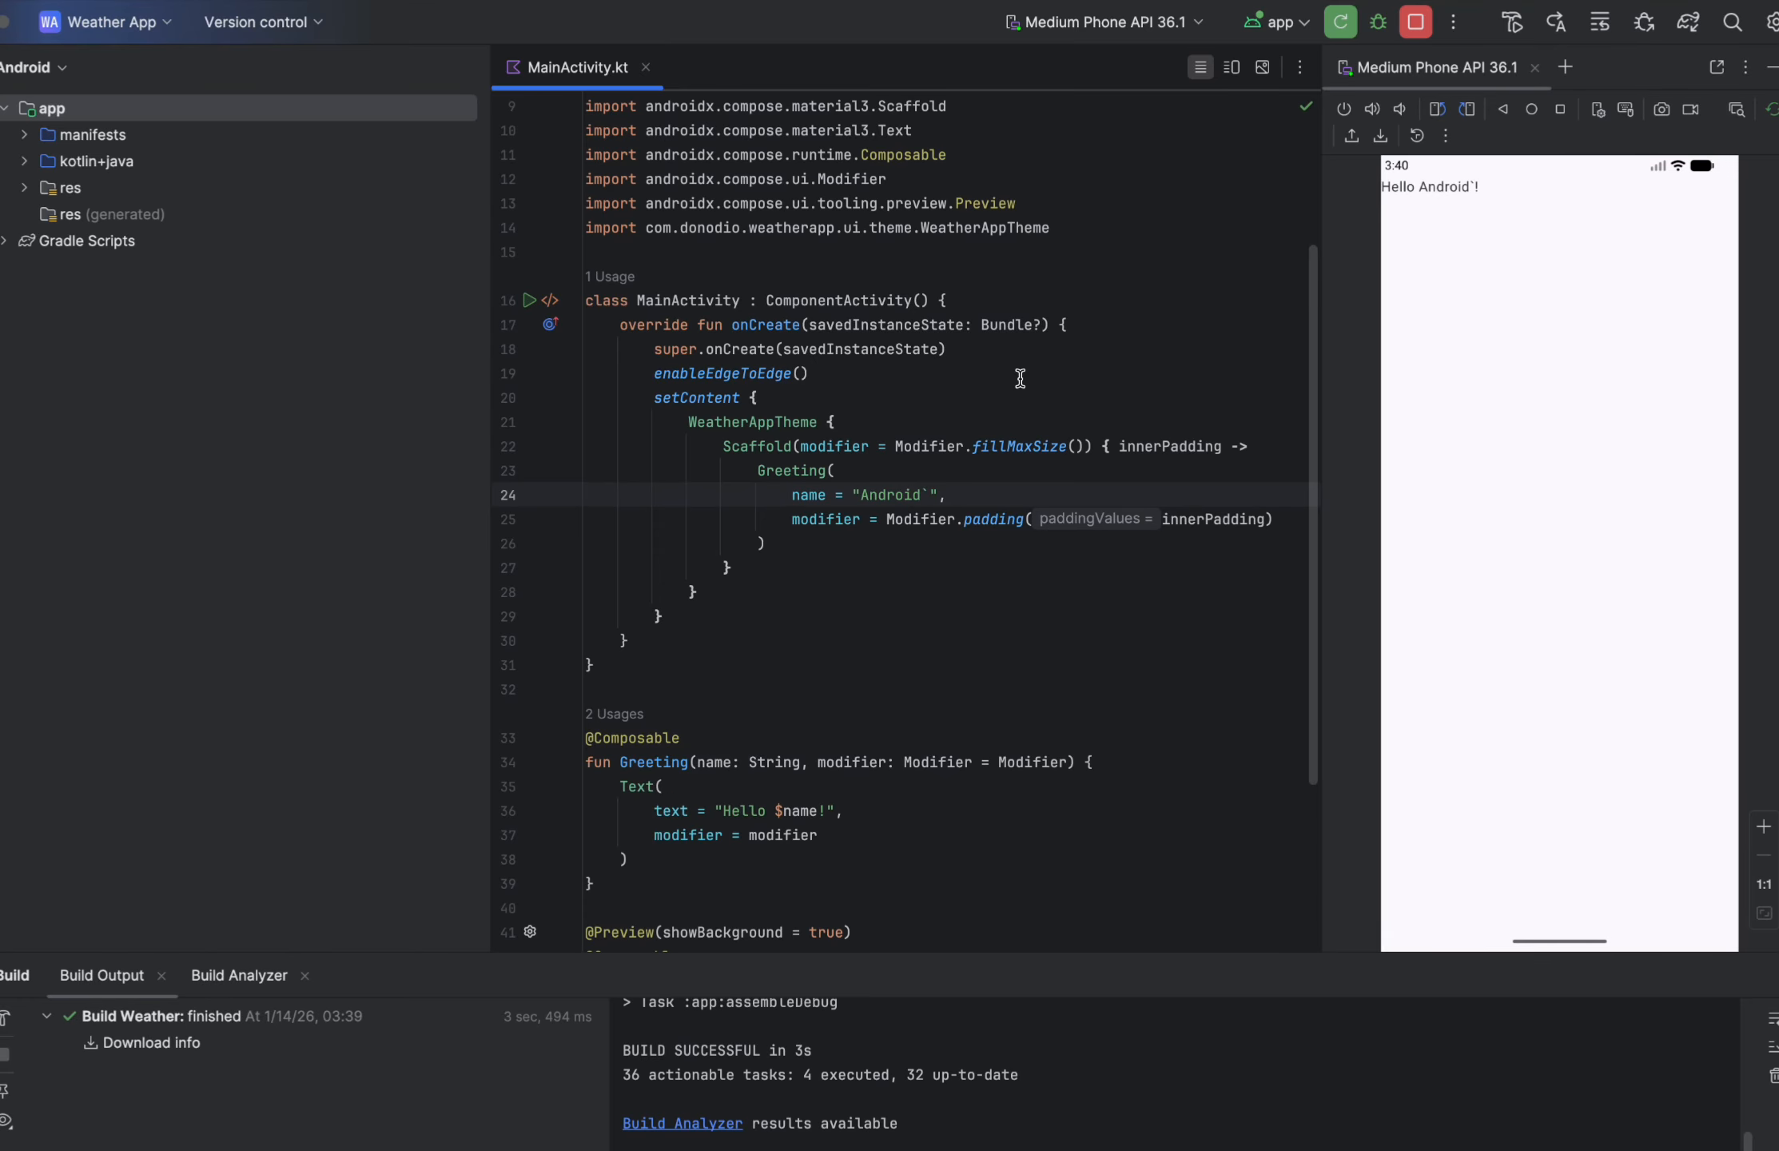
{"action": "key", "text": "BackSpace"}
{"action": "key", "text": "BackSpace"}
{"action": "key", "text": "BackSpace"}
{"action": "type", "text": "Donodio"}
{"action": "left_click", "coordinate": [1341, 21]}
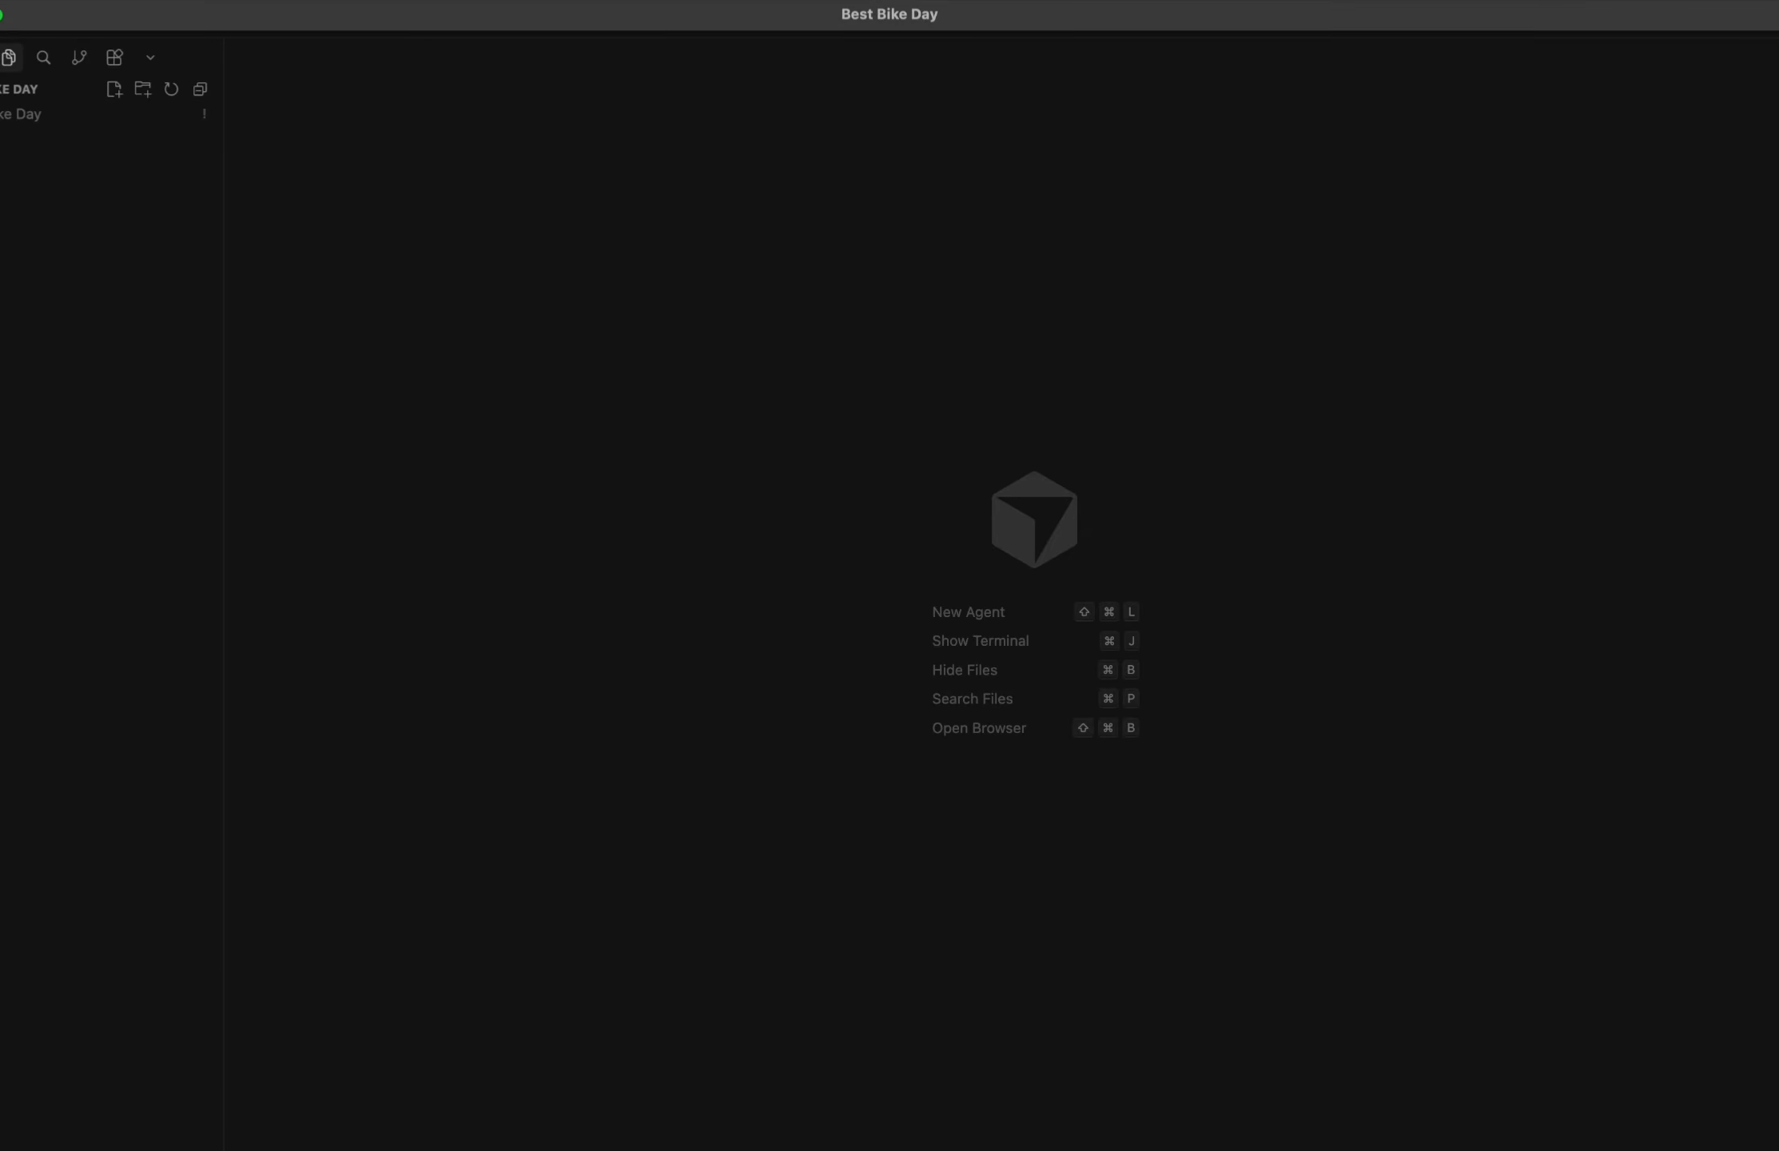
Step: Switch to Cursor and bring up the folder chooser for opening a project folder
{"action": "left_click", "coordinate": [76, 0]}
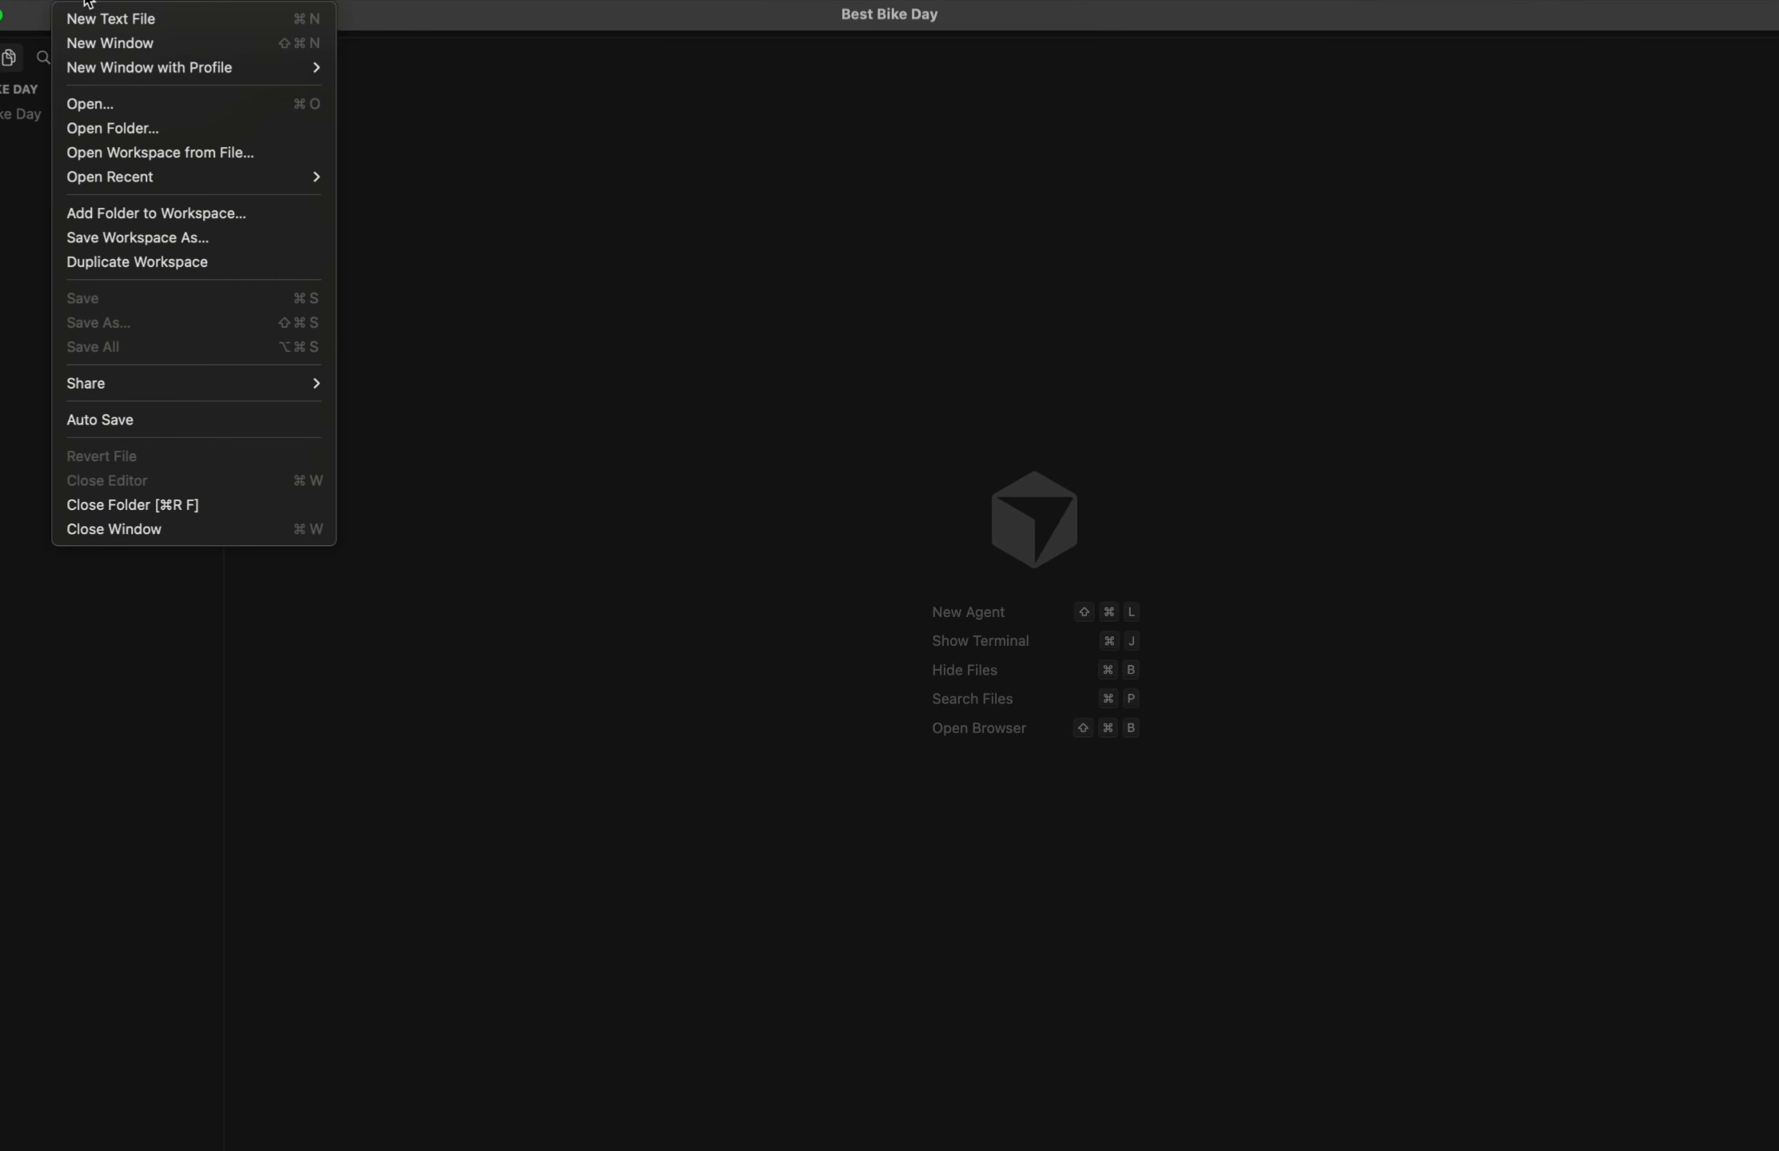
{"action": "left_click", "coordinate": [119, 130]}
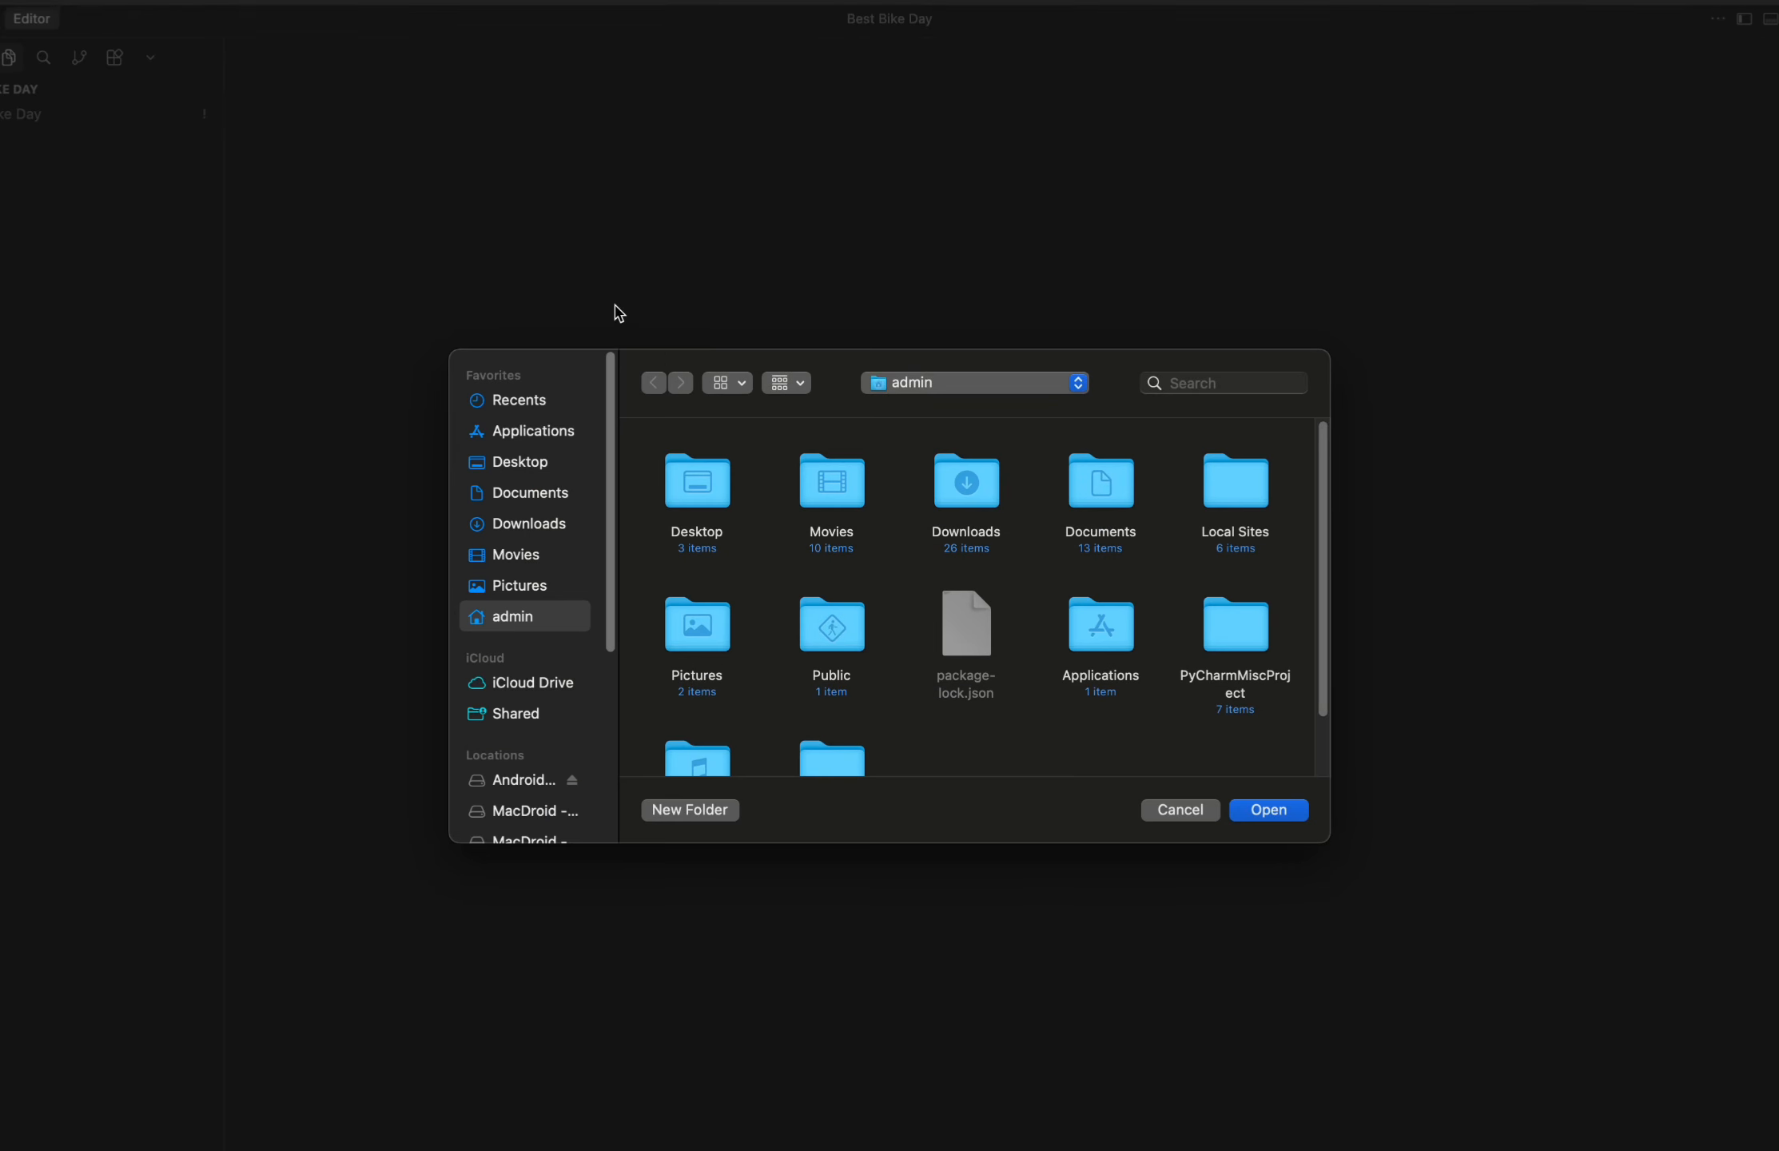